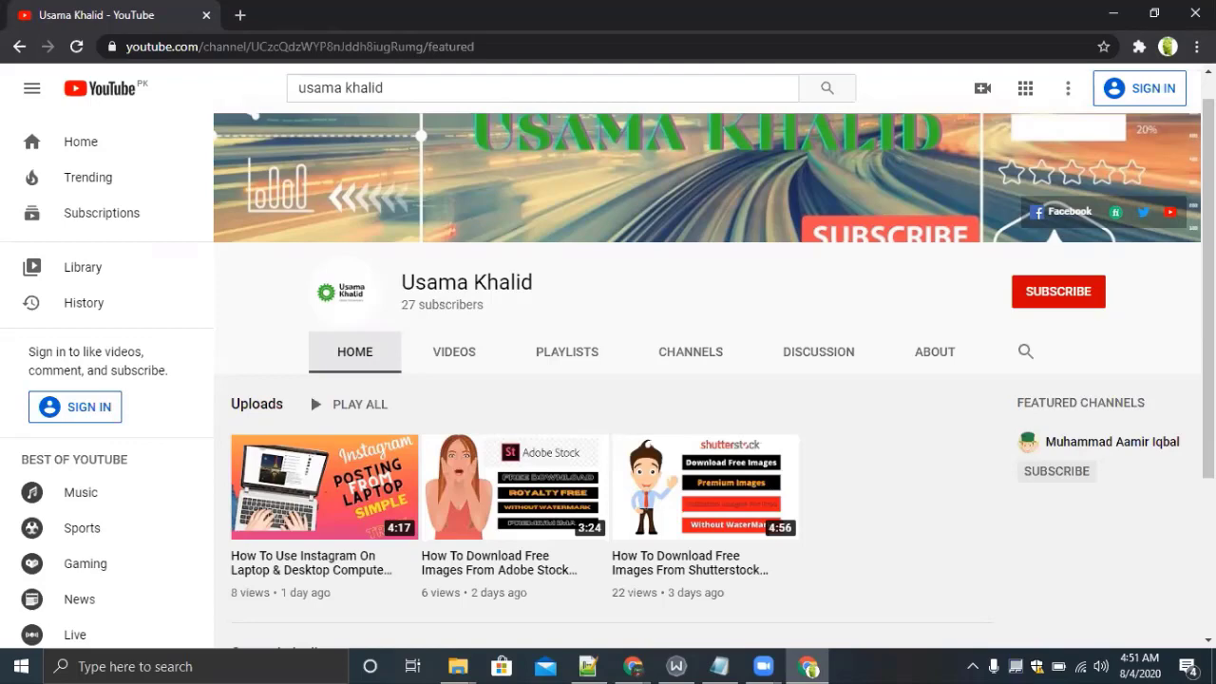
- Open the Fiverr website in a new browser tab and search its services for "email verification"
left_click(244, 18)
type("fiver")
key("Return")
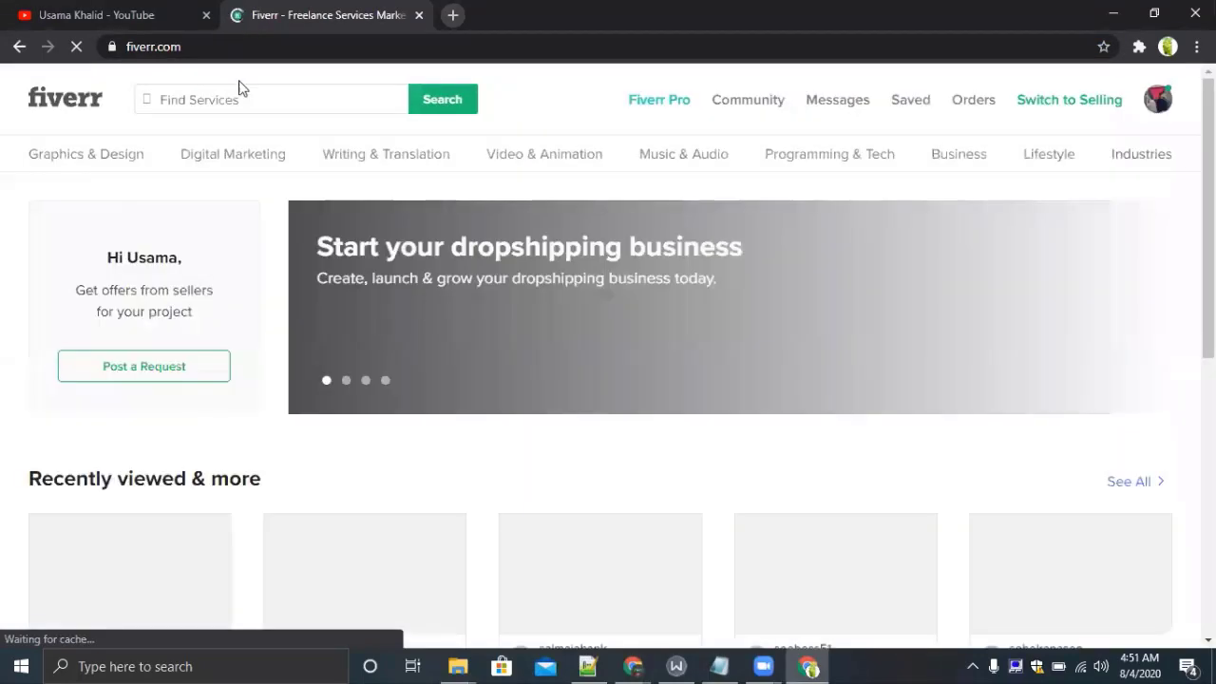
left_click(234, 100)
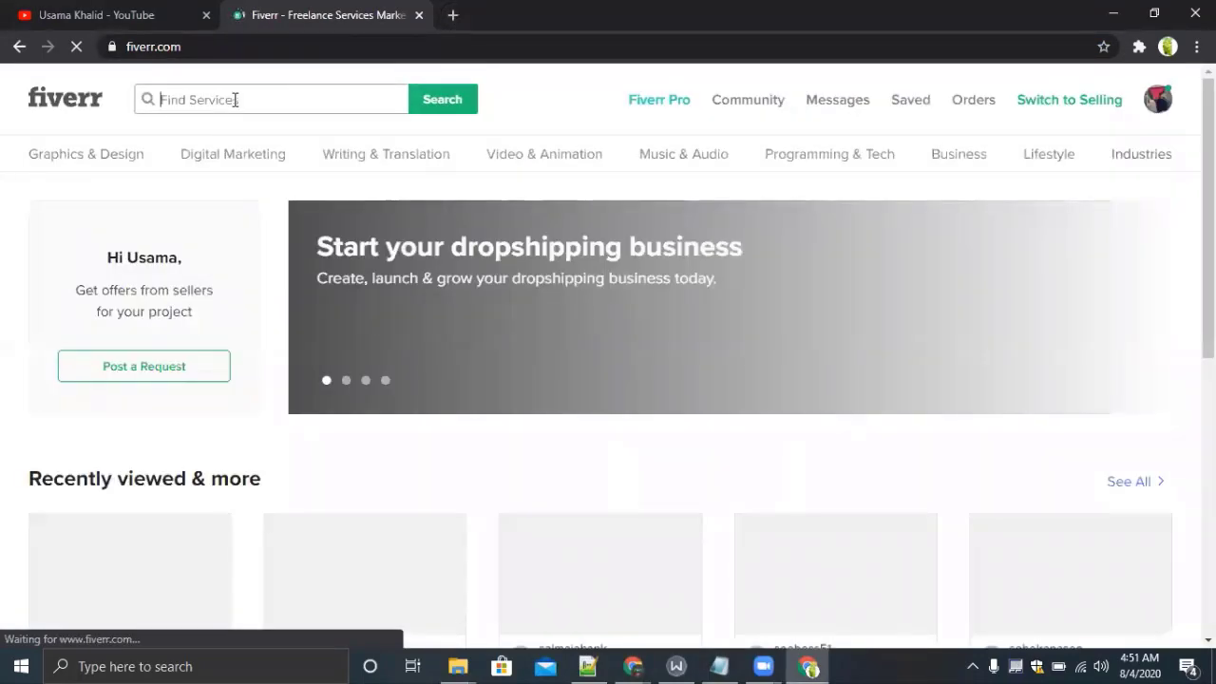
type("email")
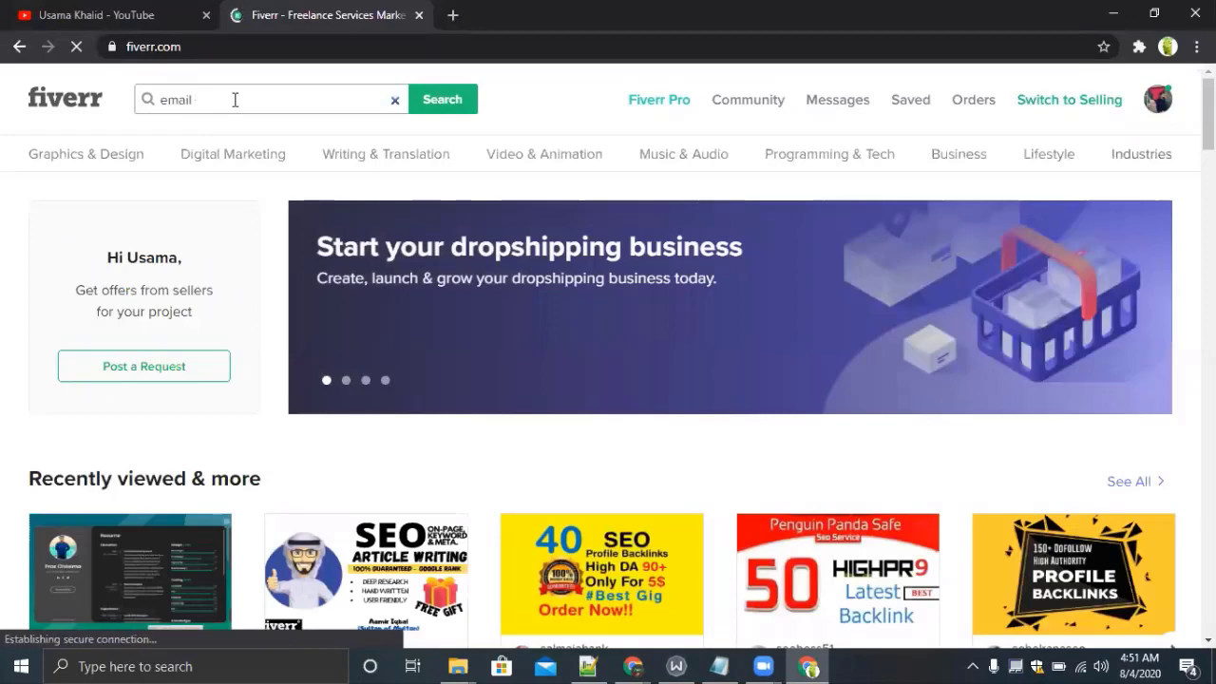
type(" verification")
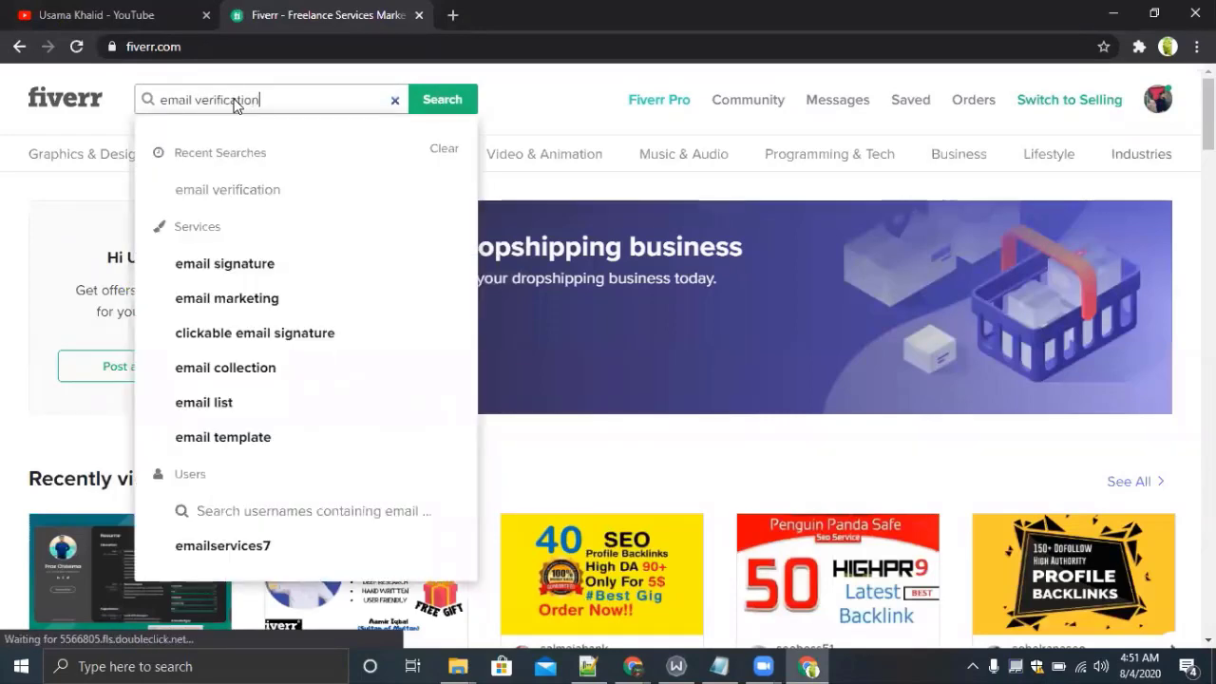
key("Return")
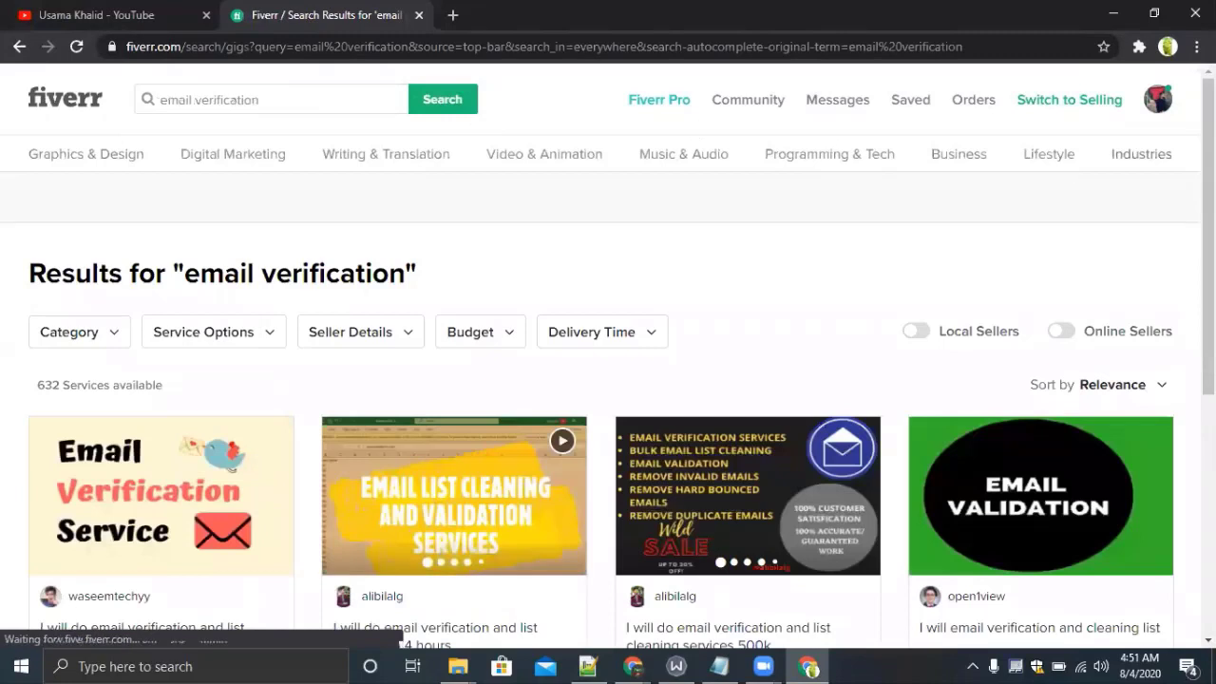
- Examine the email verification gigs, including their ratings, starting prices and the number of services available
scroll(608, 355, "down", 1)
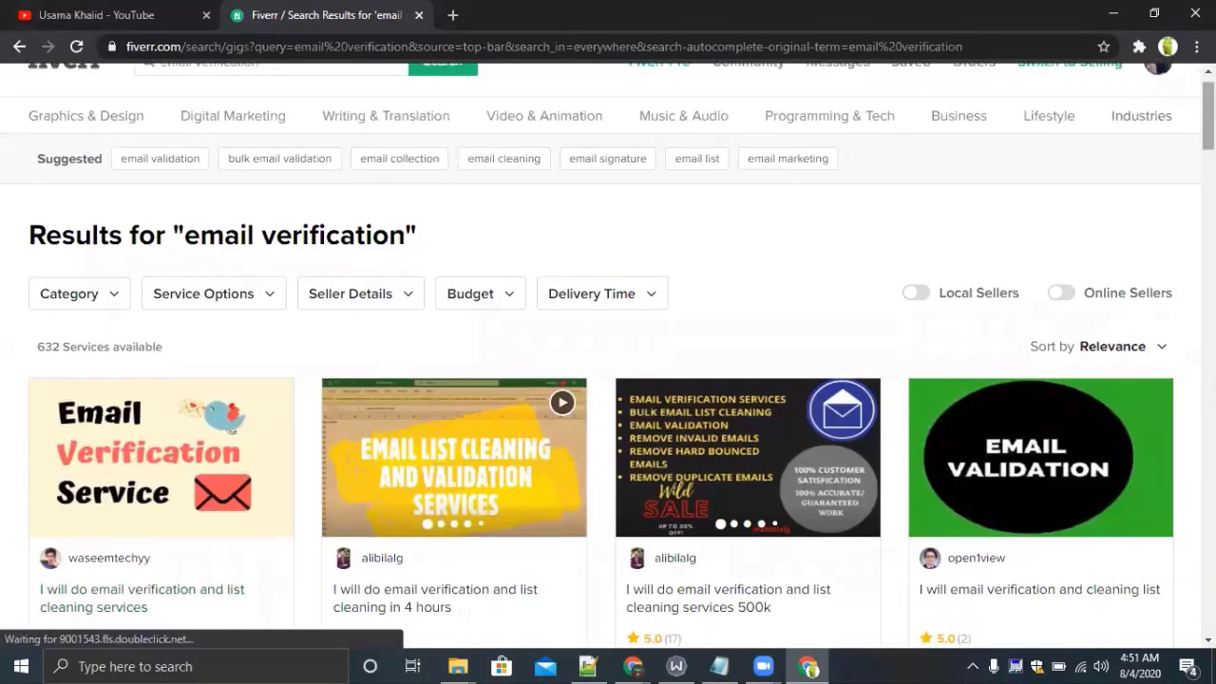
scroll(358, 362, "down", 3)
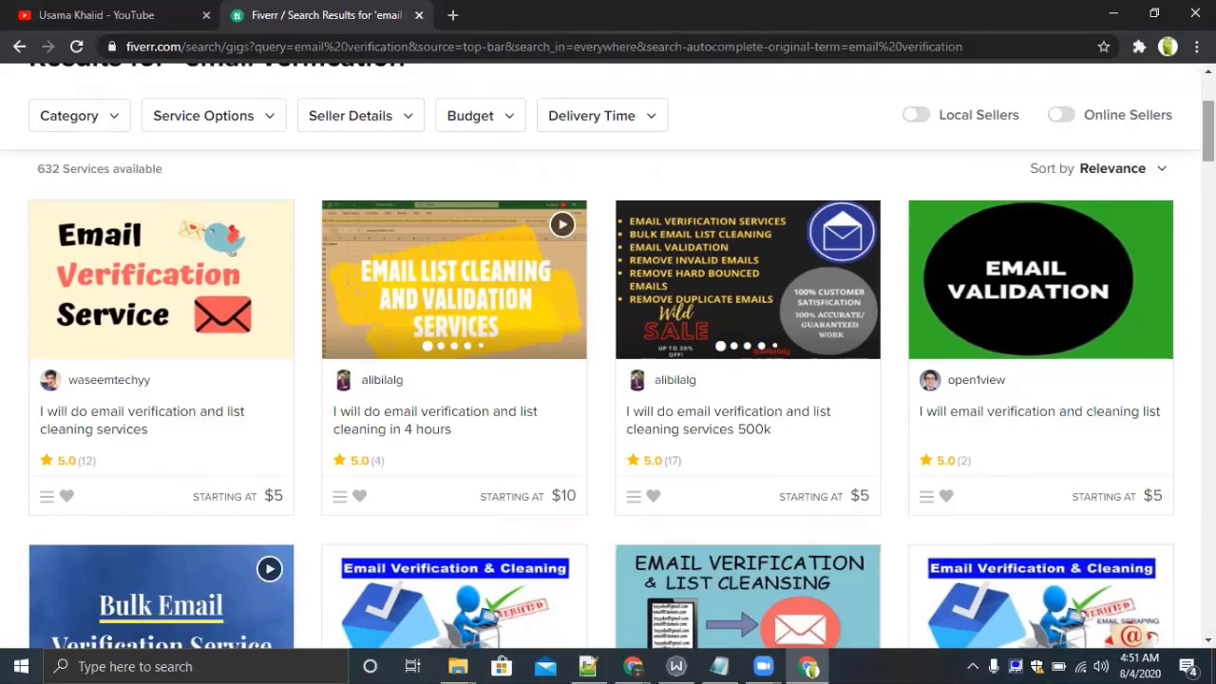
scroll(608, 380, "up", 3)
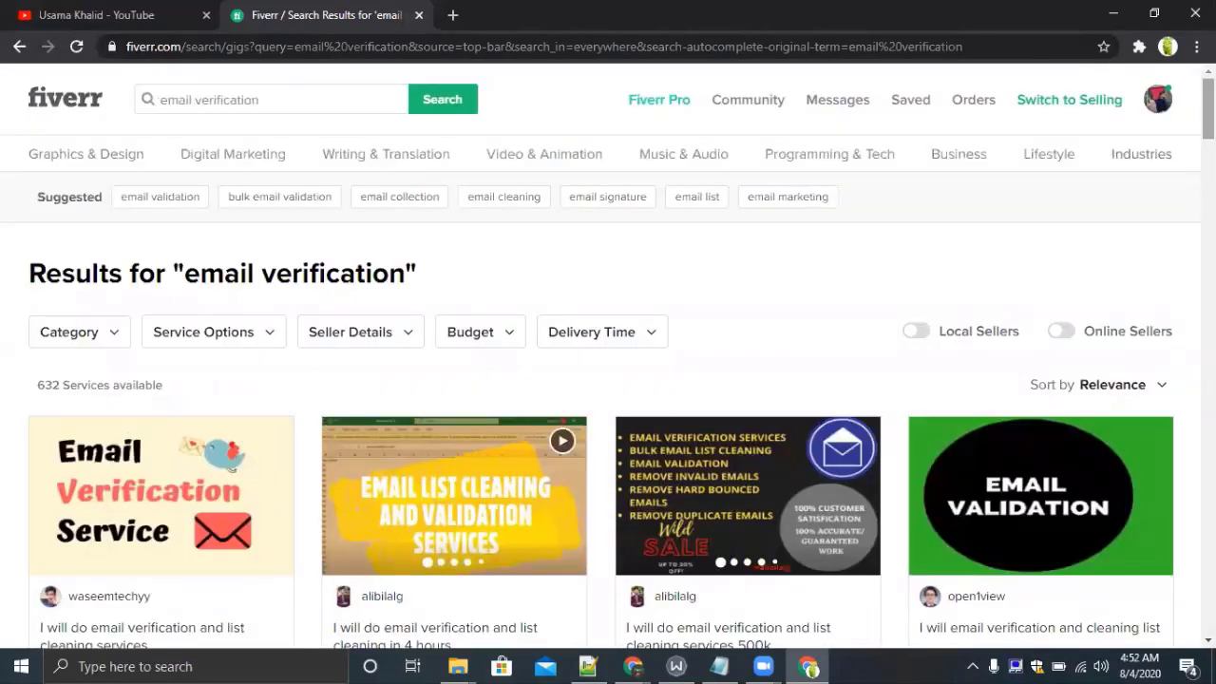
scroll(608, 380, "down", 10)
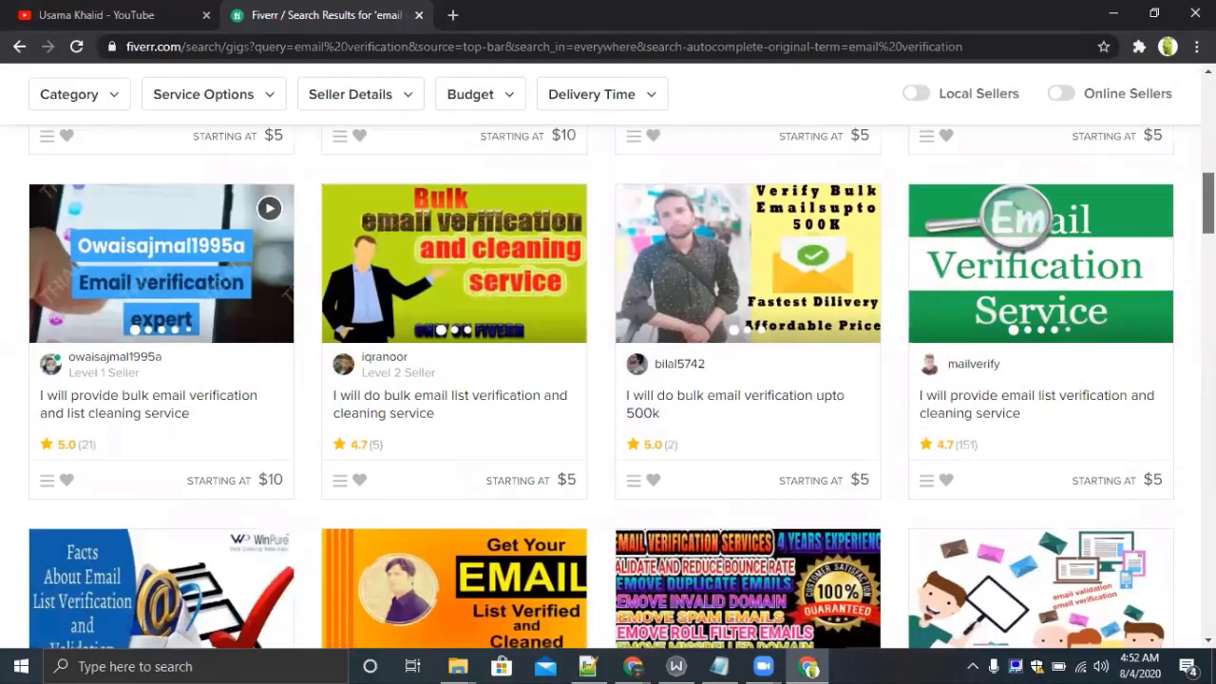
scroll(201, 335, "up", 5)
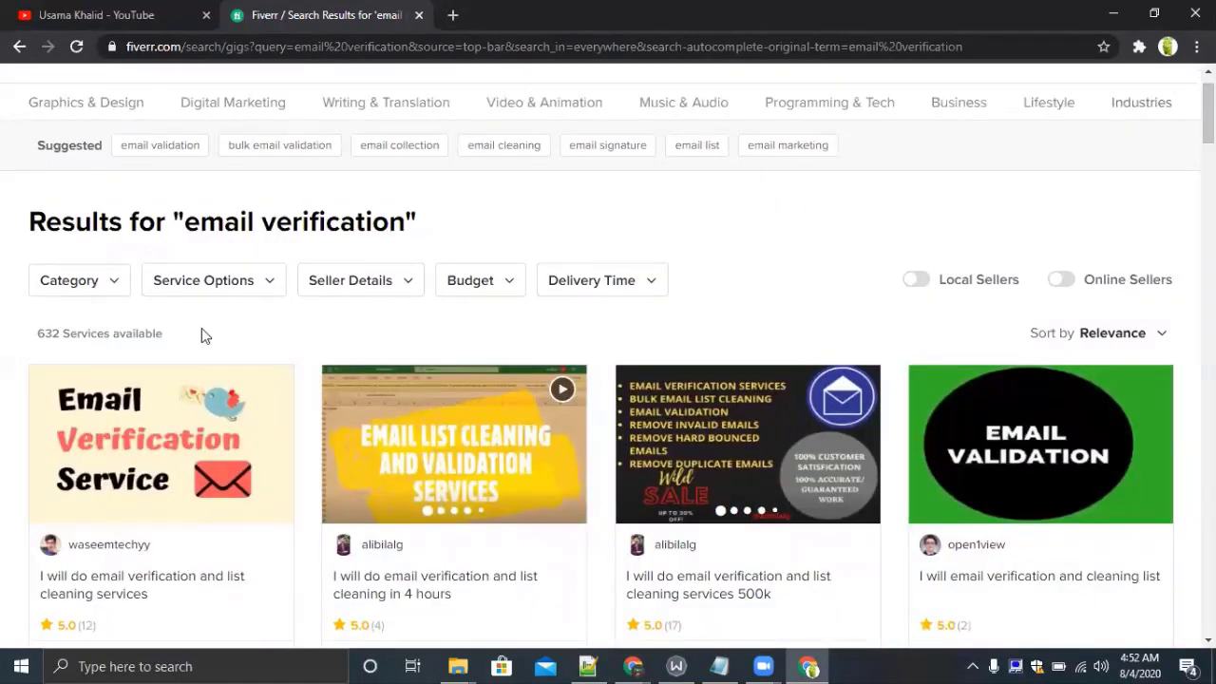
triple_click(120, 334)
left_click(212, 333)
left_click_drag(164, 335, 39, 331)
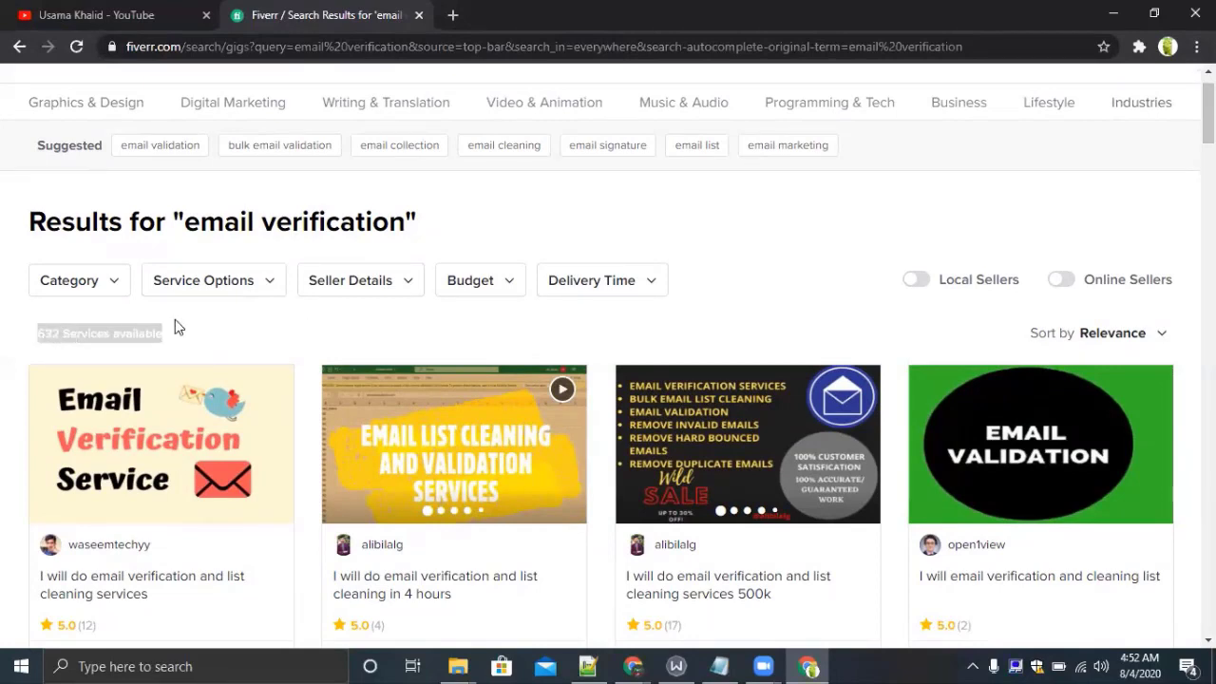
left_click(202, 330)
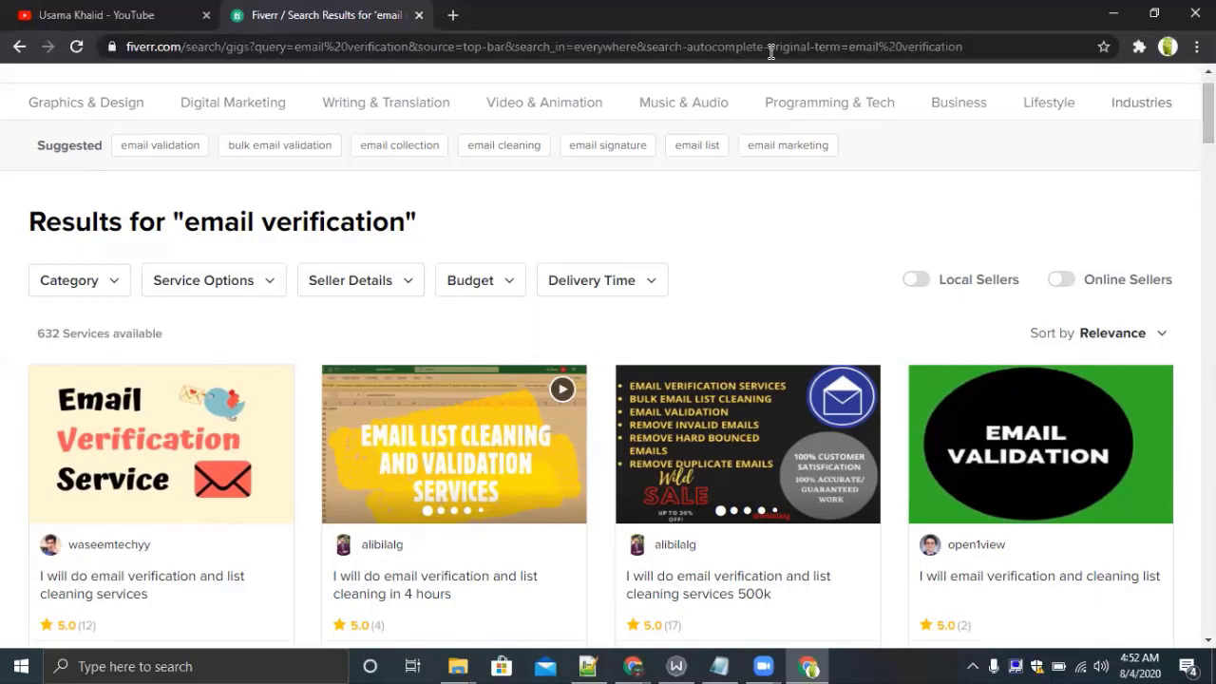
key("ctrl+shift+Tab")
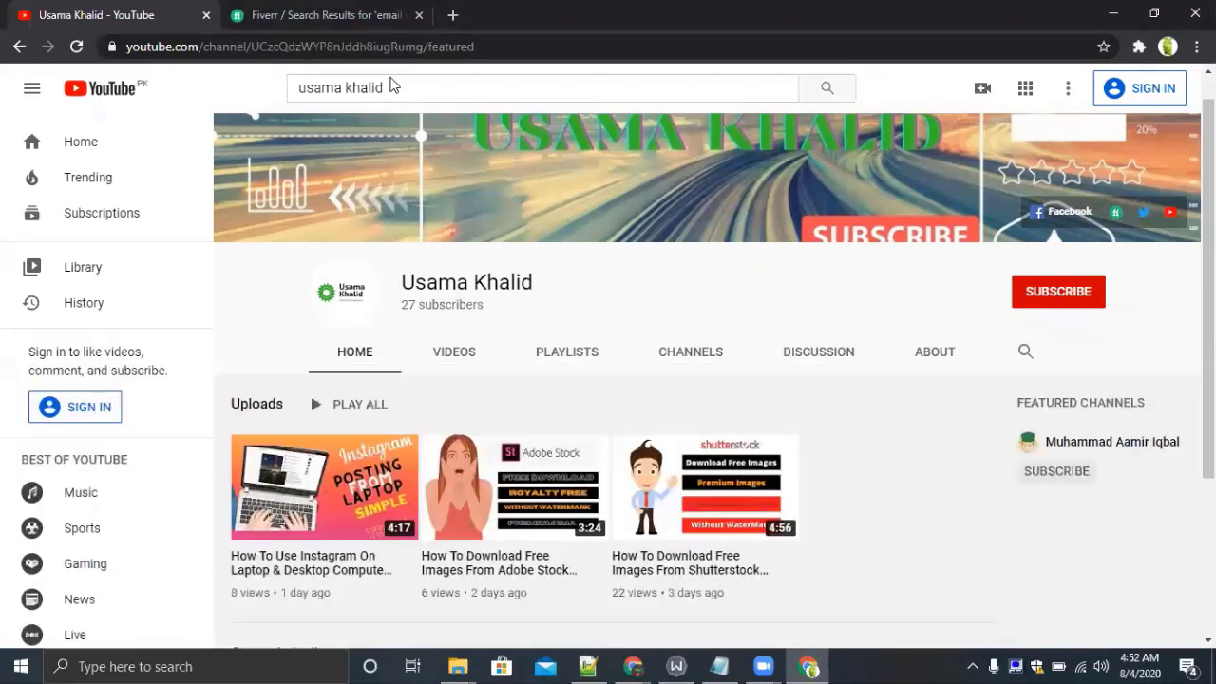
key("ctrl+Tab")
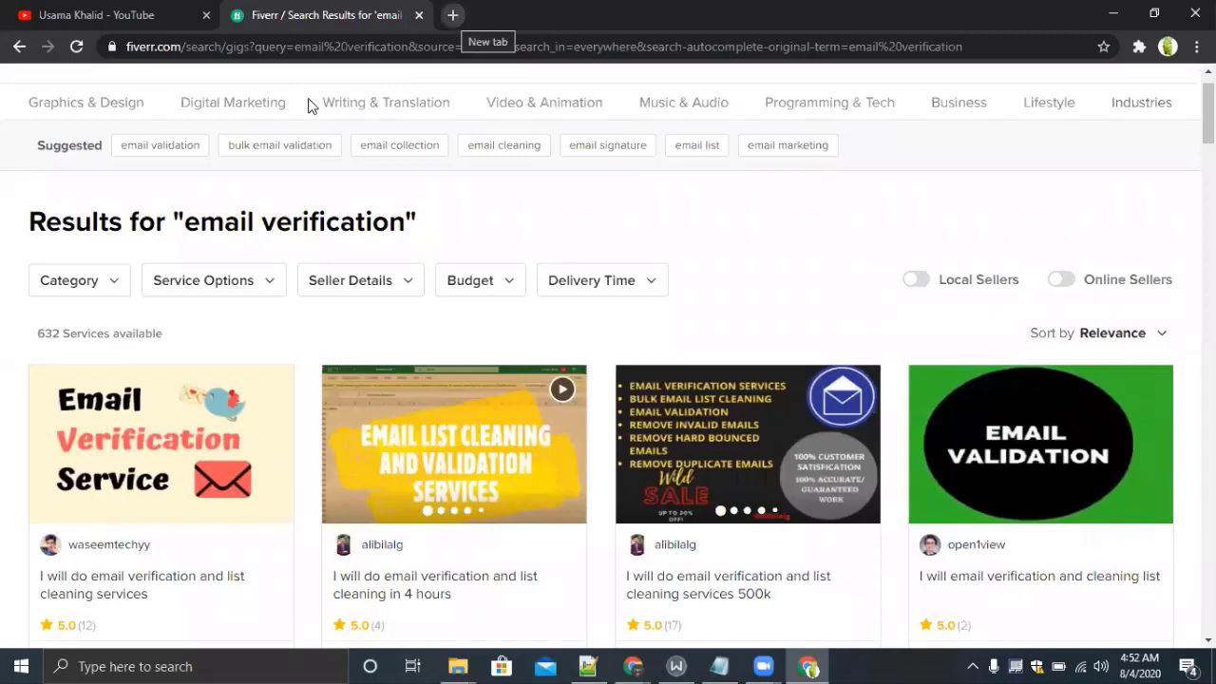
left_click(452, 15)
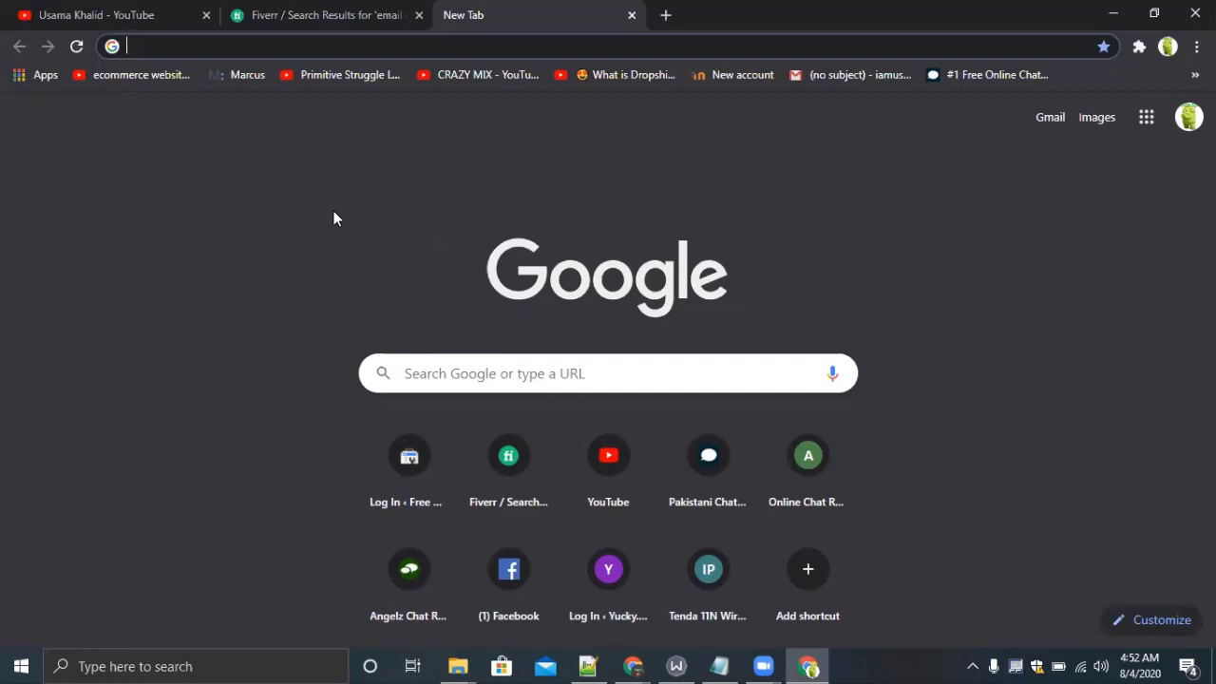
- Switch to File Explorer and open New folder (2) inside the Downloads folder
left_click(457, 666)
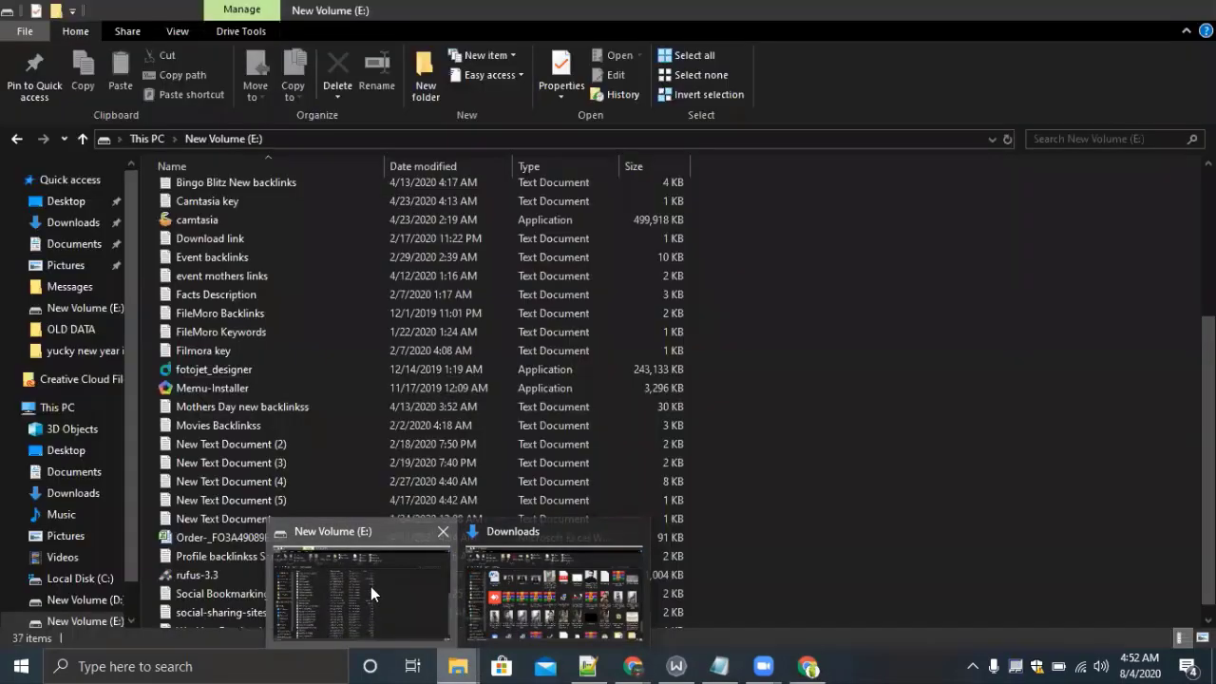
left_click(371, 586)
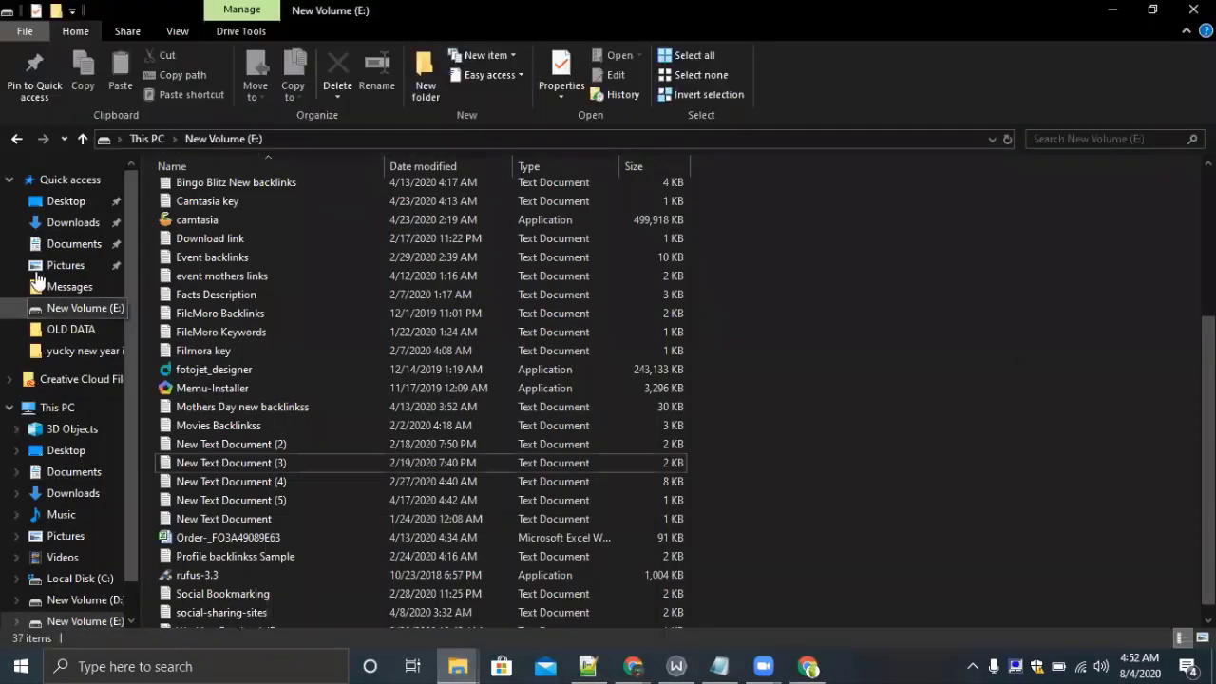
left_click(64, 228)
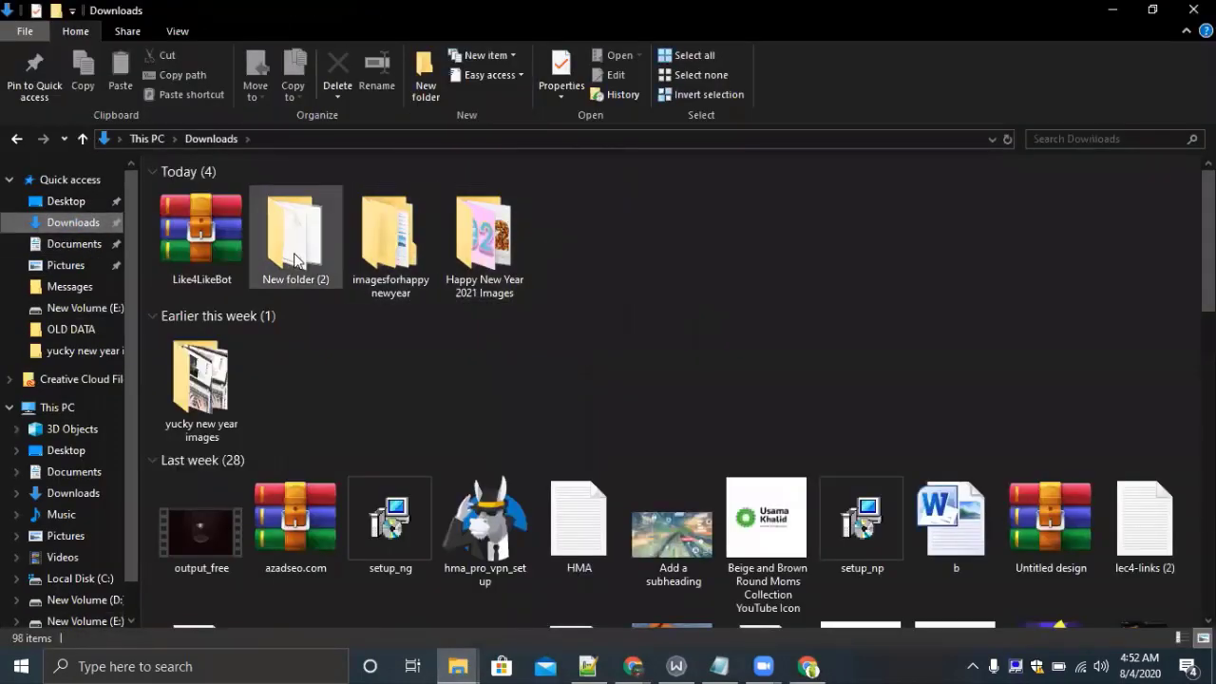
double_click(288, 256)
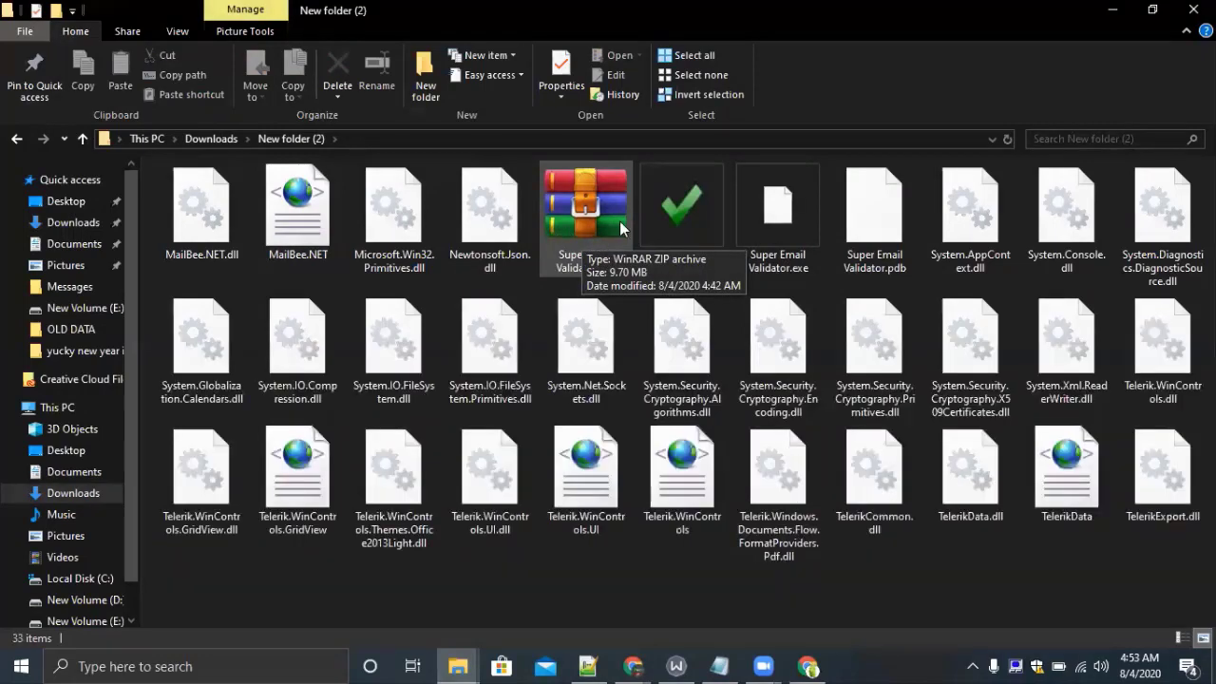
left_click(572, 221)
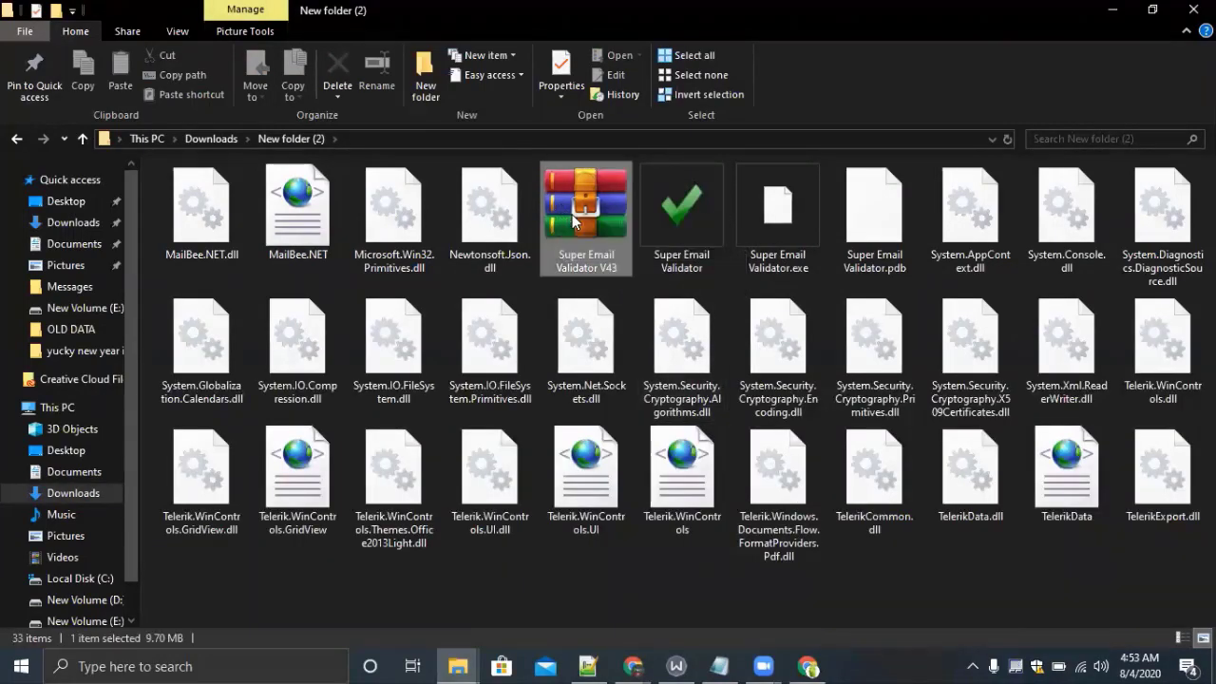
right_click(574, 220)
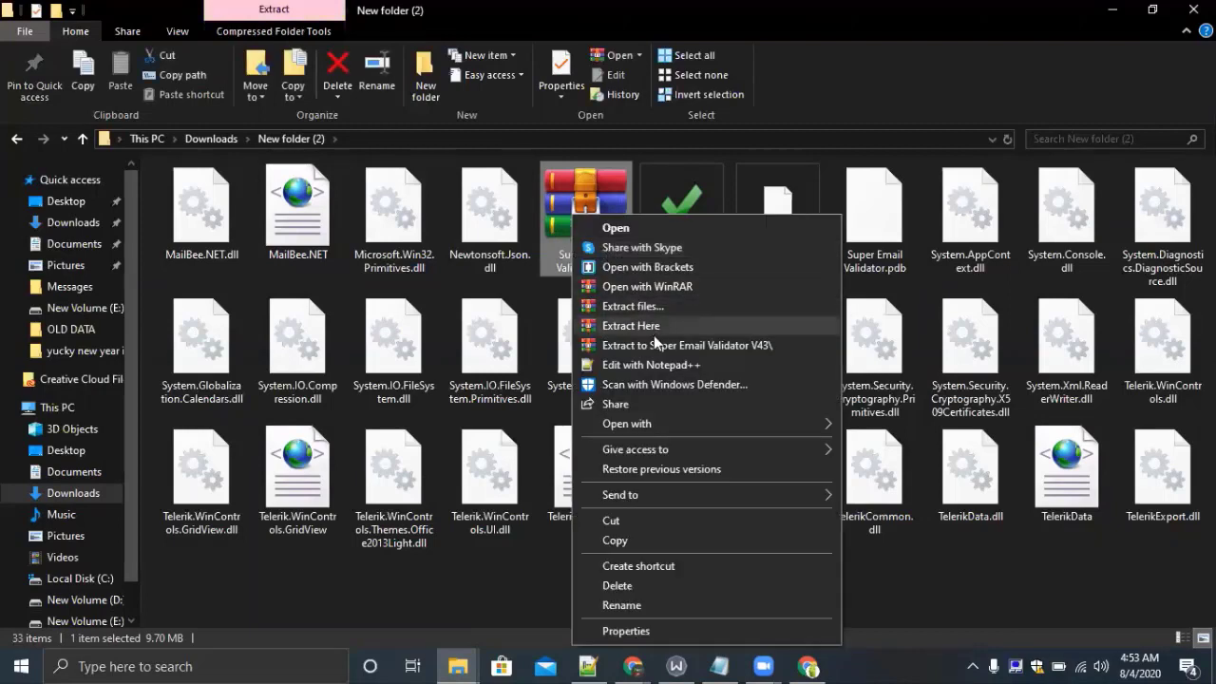
left_click(929, 601)
left_click(930, 601)
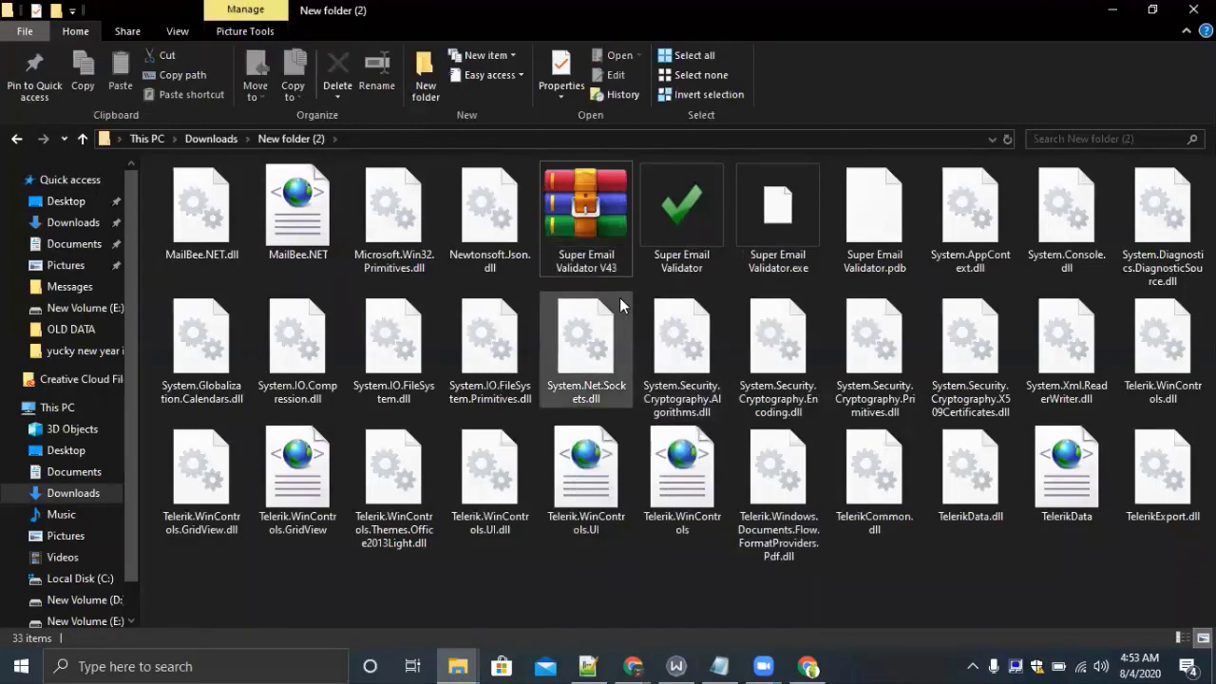
- Launch Super Email Validator and import the text file New Text Document (3) from New Volume (E:)
double_click(688, 249)
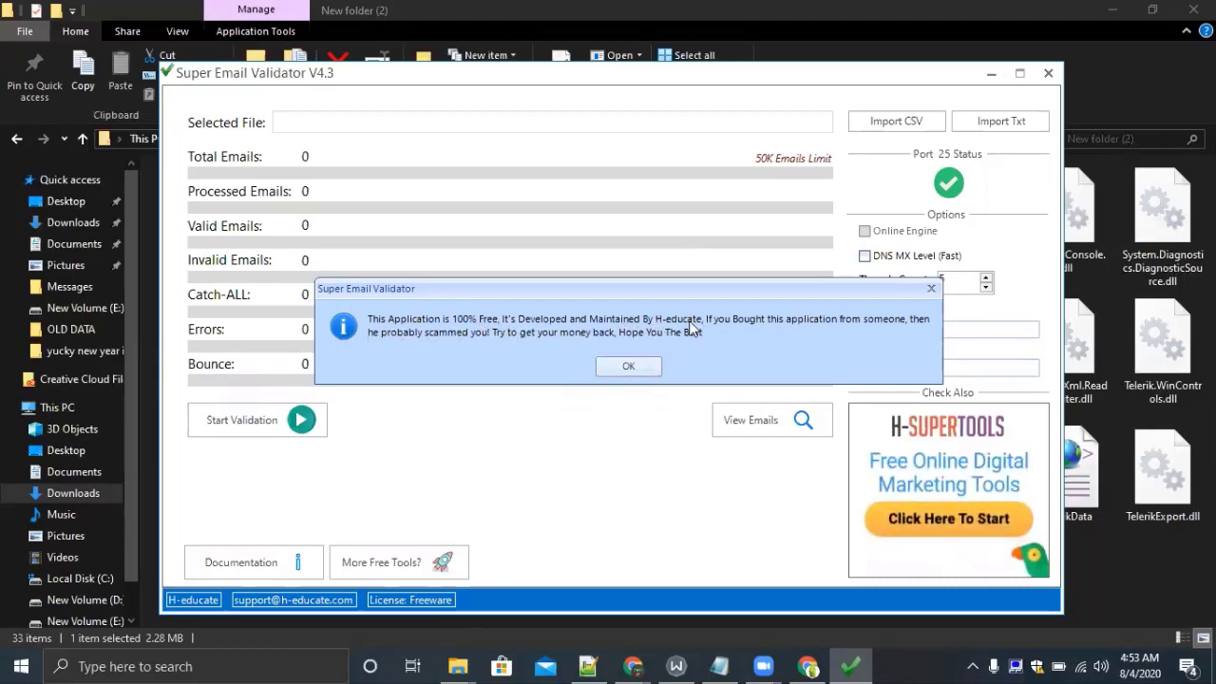
left_click(627, 369)
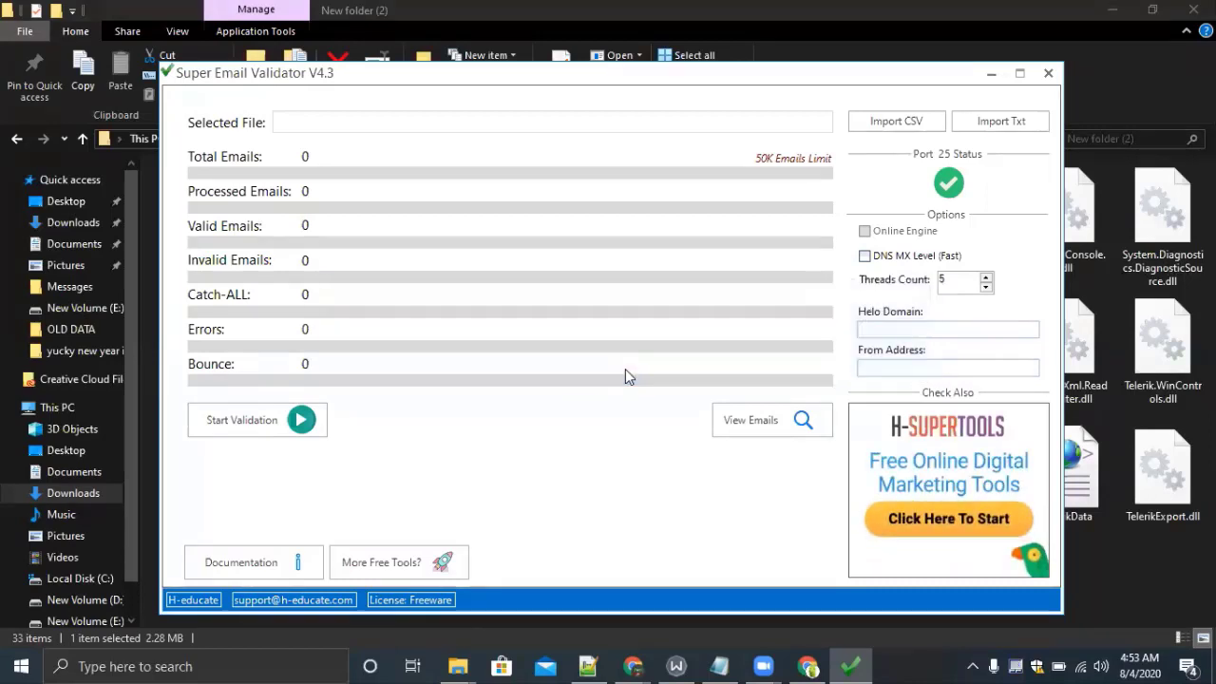
left_click(985, 133)
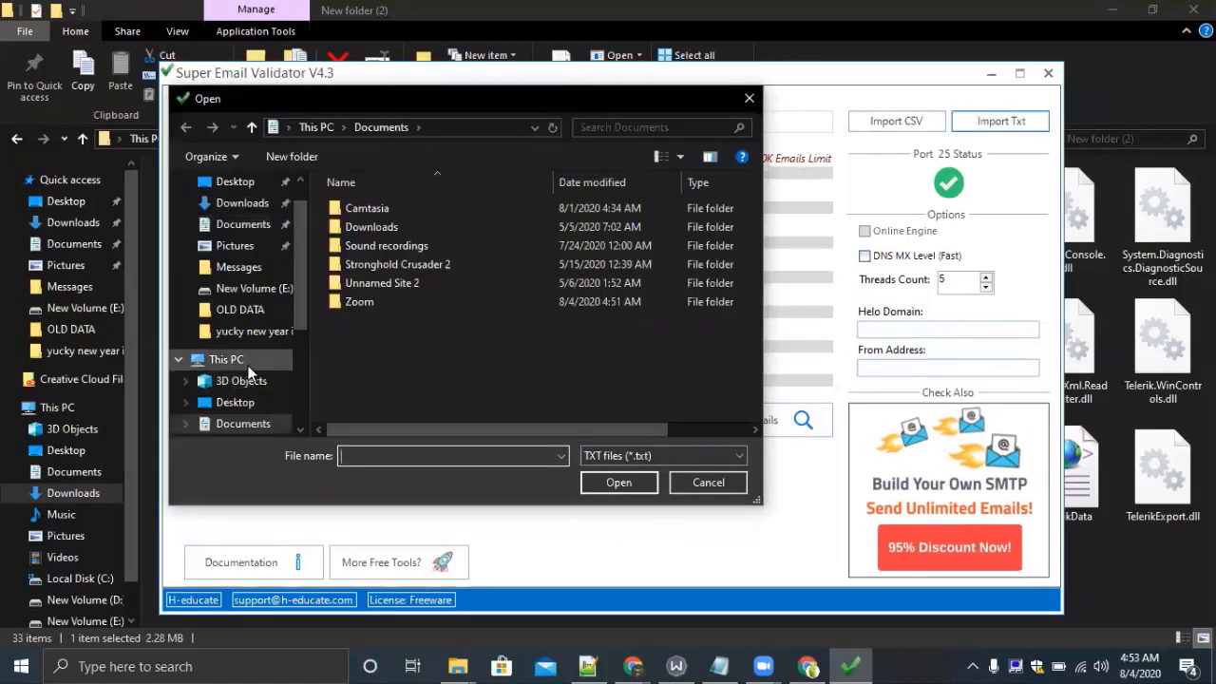
left_click(249, 365)
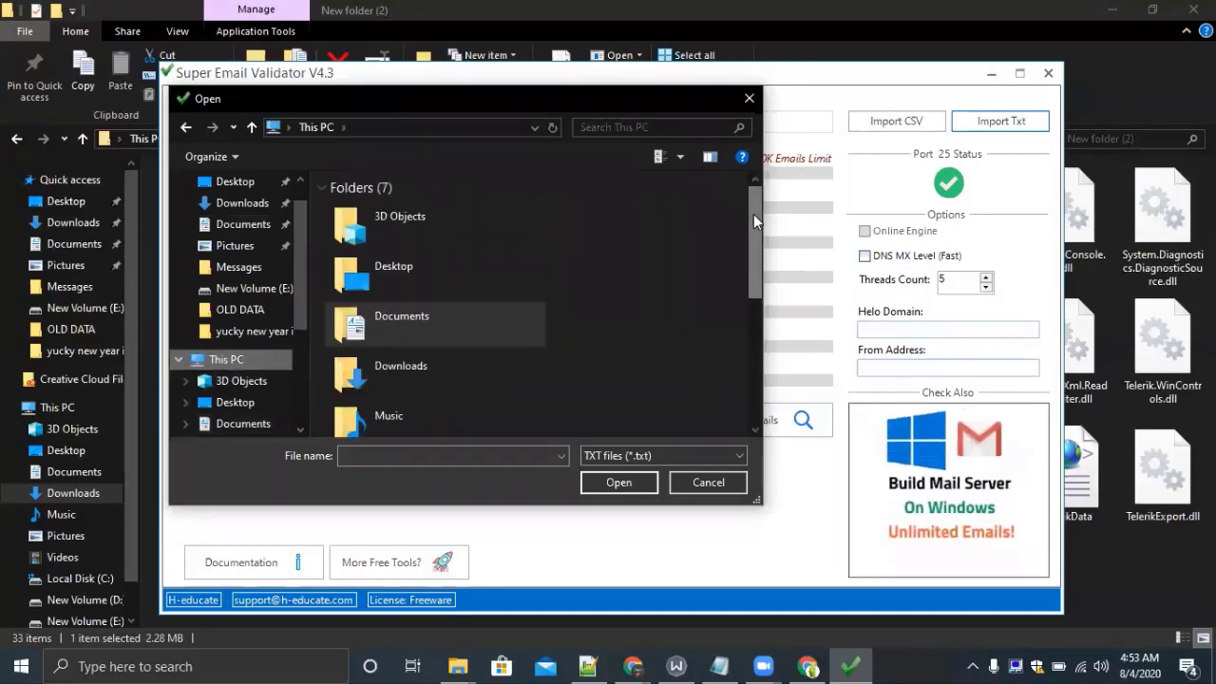
left_click_drag(753, 222, 757, 344)
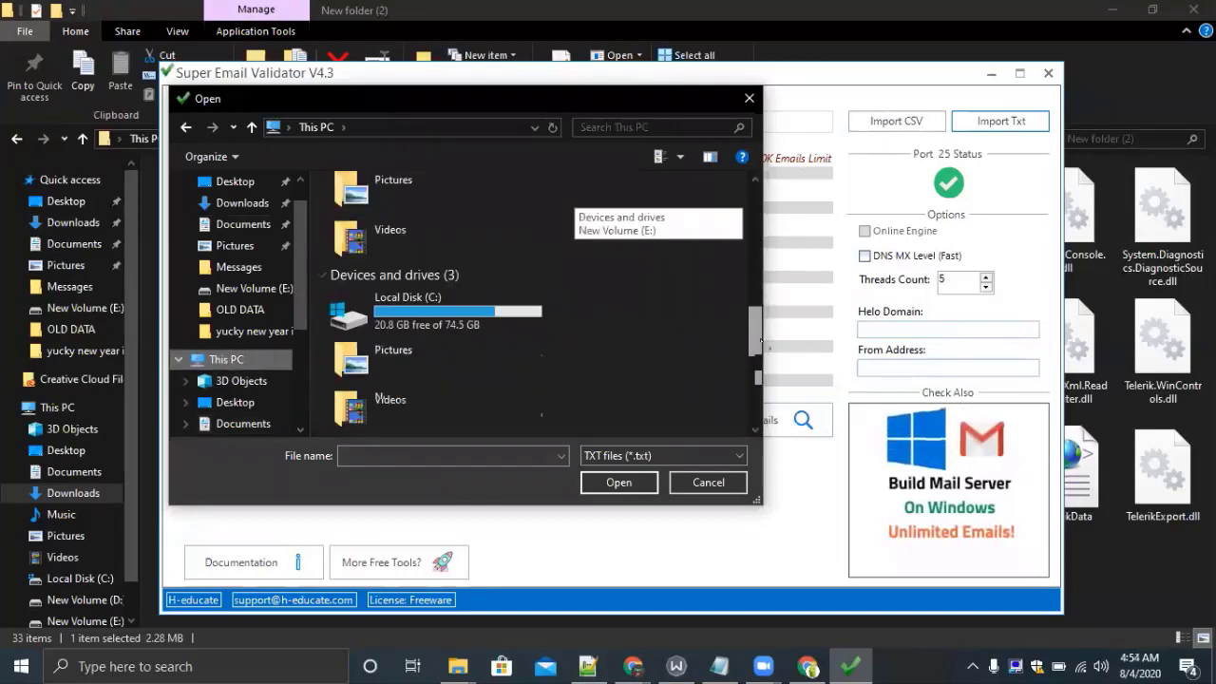
double_click(380, 427)
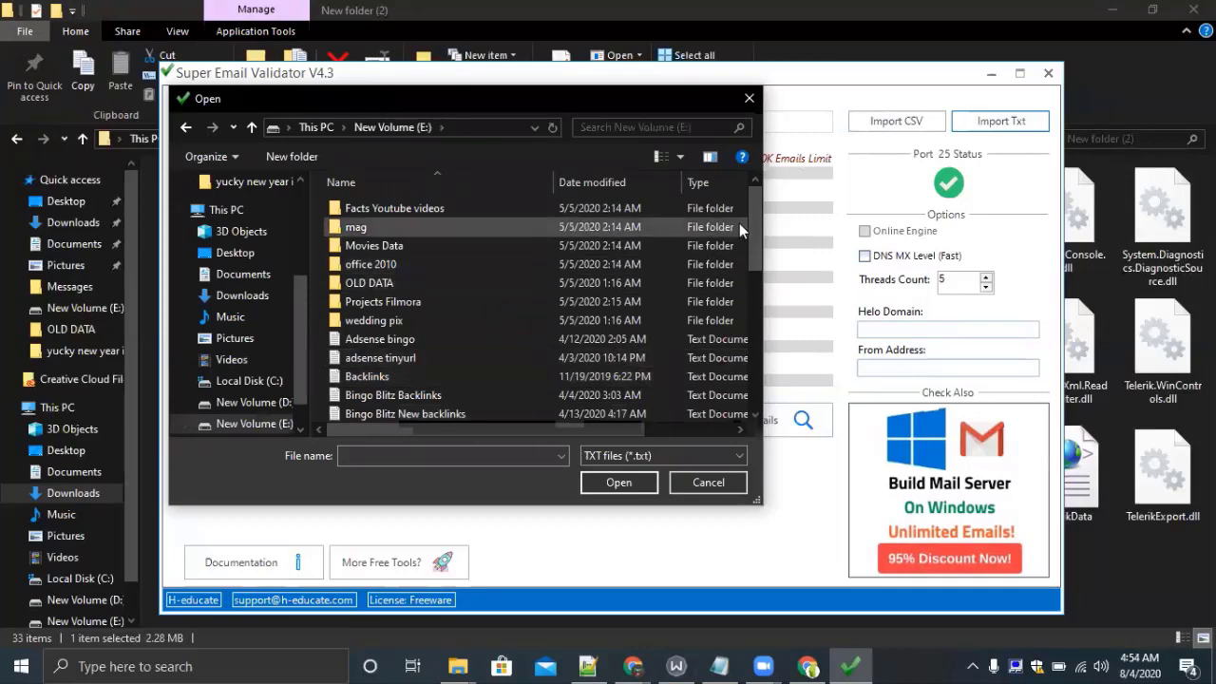
left_click_drag(752, 230, 724, 347)
double_click(393, 342)
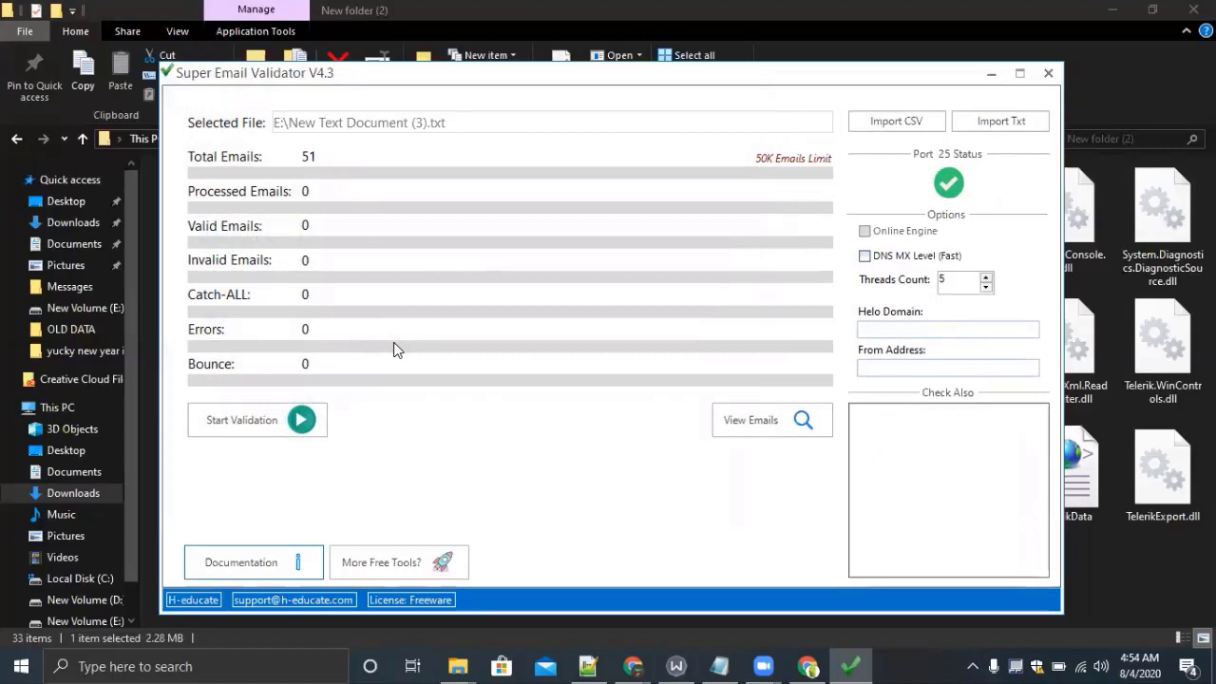
- Run the validation on the imported email list and dismiss the completion message
left_click(258, 423)
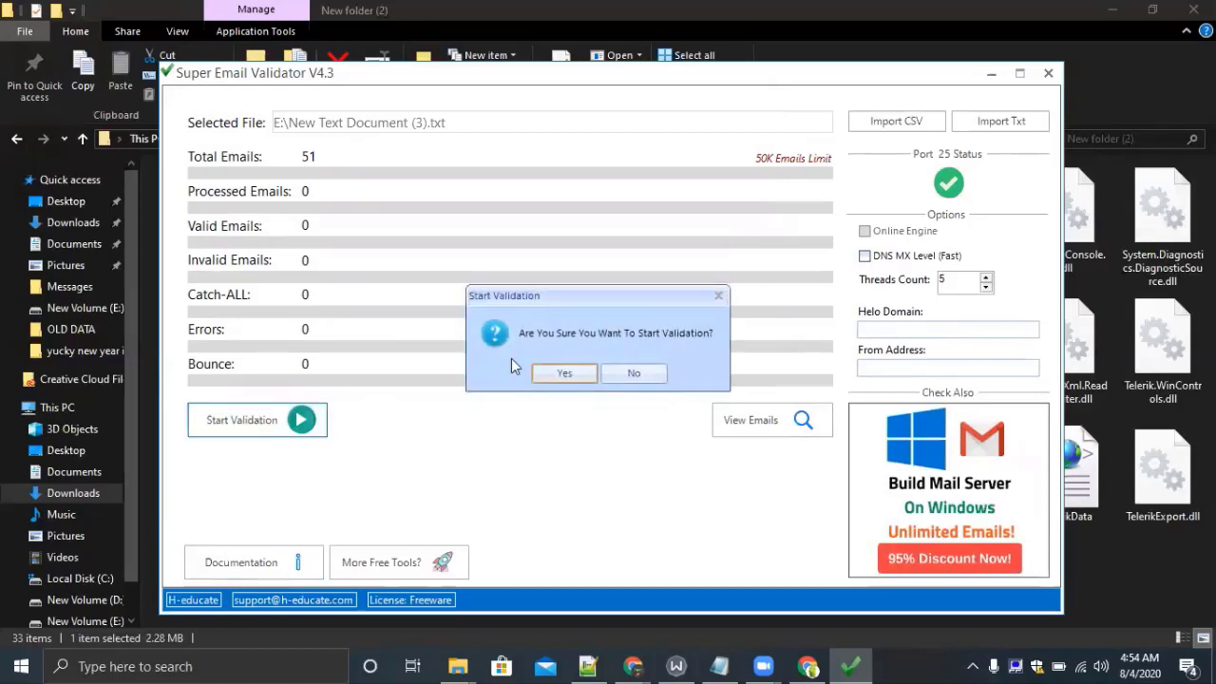
left_click(570, 372)
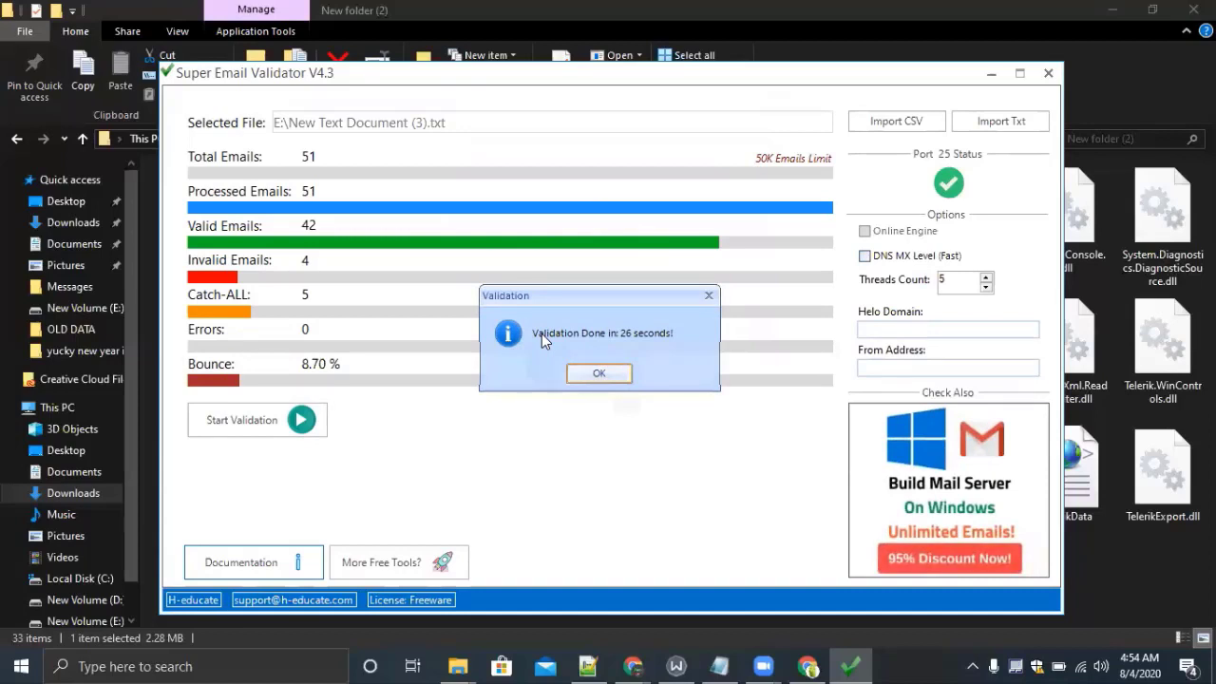
left_click(609, 373)
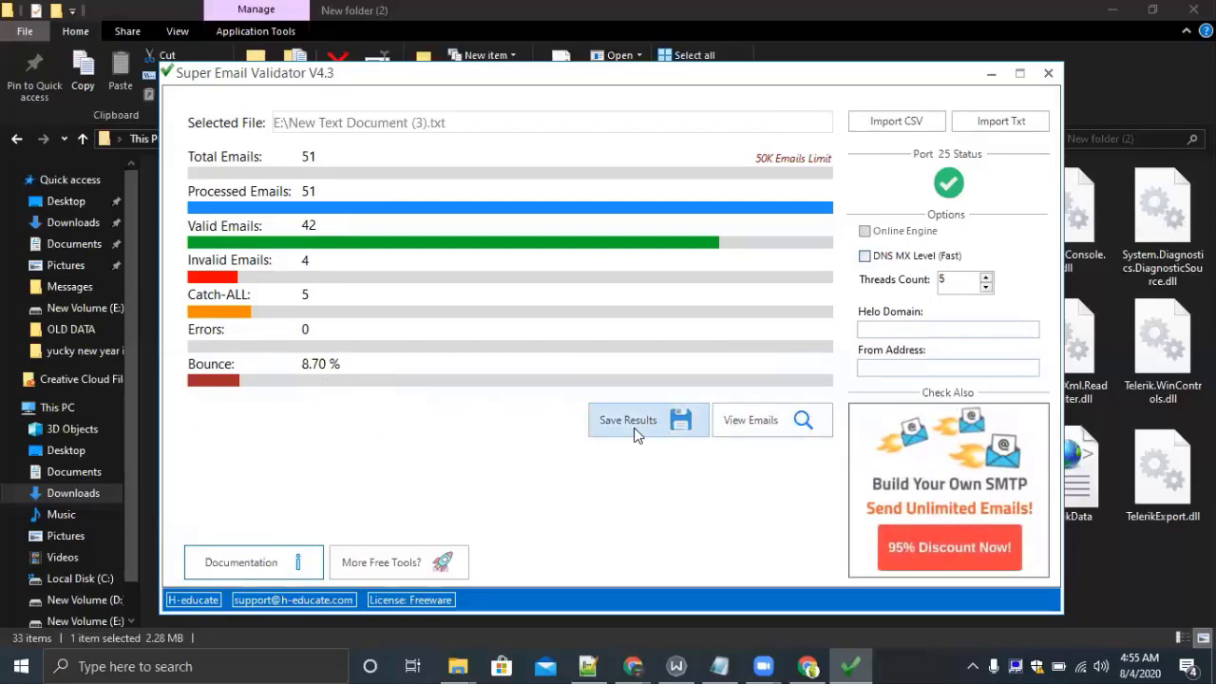
- Open the validation results and examine the verification result and message of the second email address
left_click(757, 430)
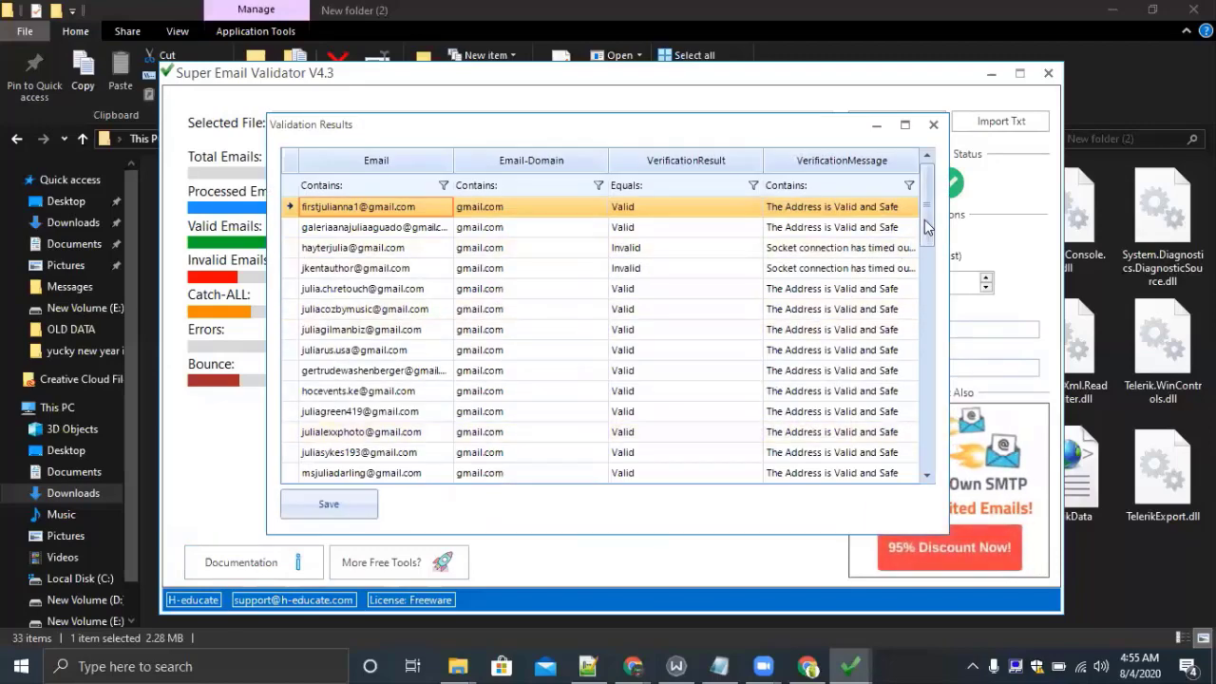
scroll(921, 228, "down", 1)
scroll(922, 222, "up", 1)
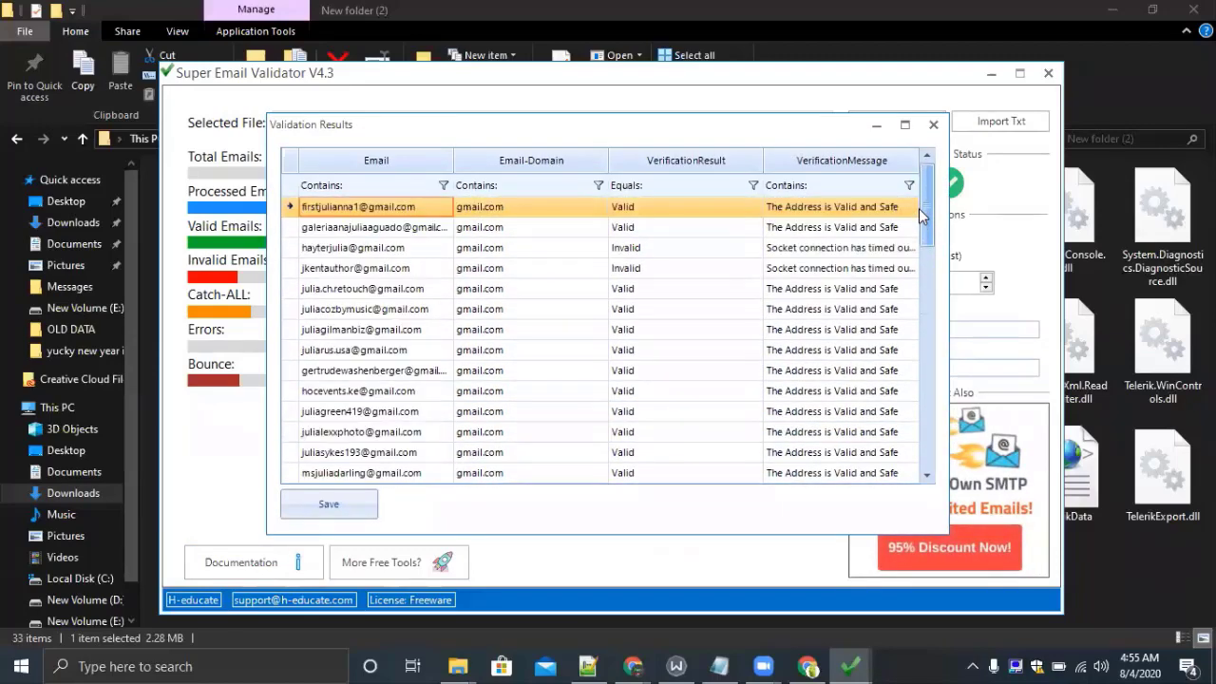
left_click(403, 233)
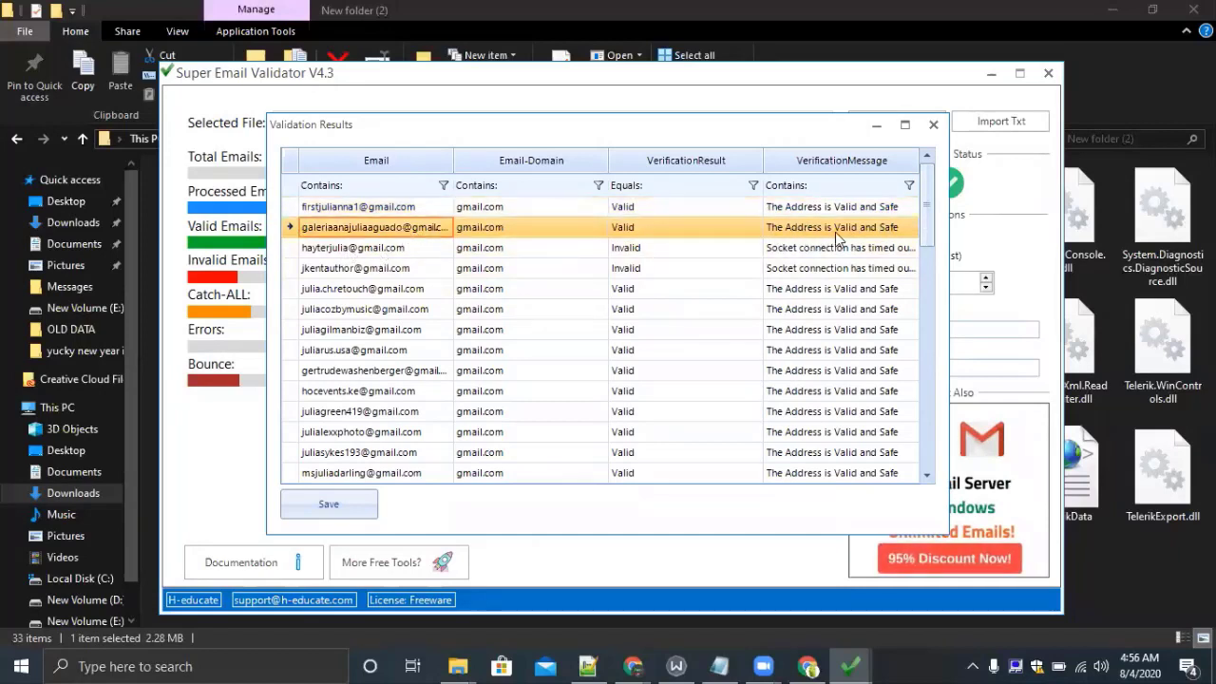
- Maximize the validation results and examine the verification messages and results of the third and fourth email addresses
left_click(385, 253)
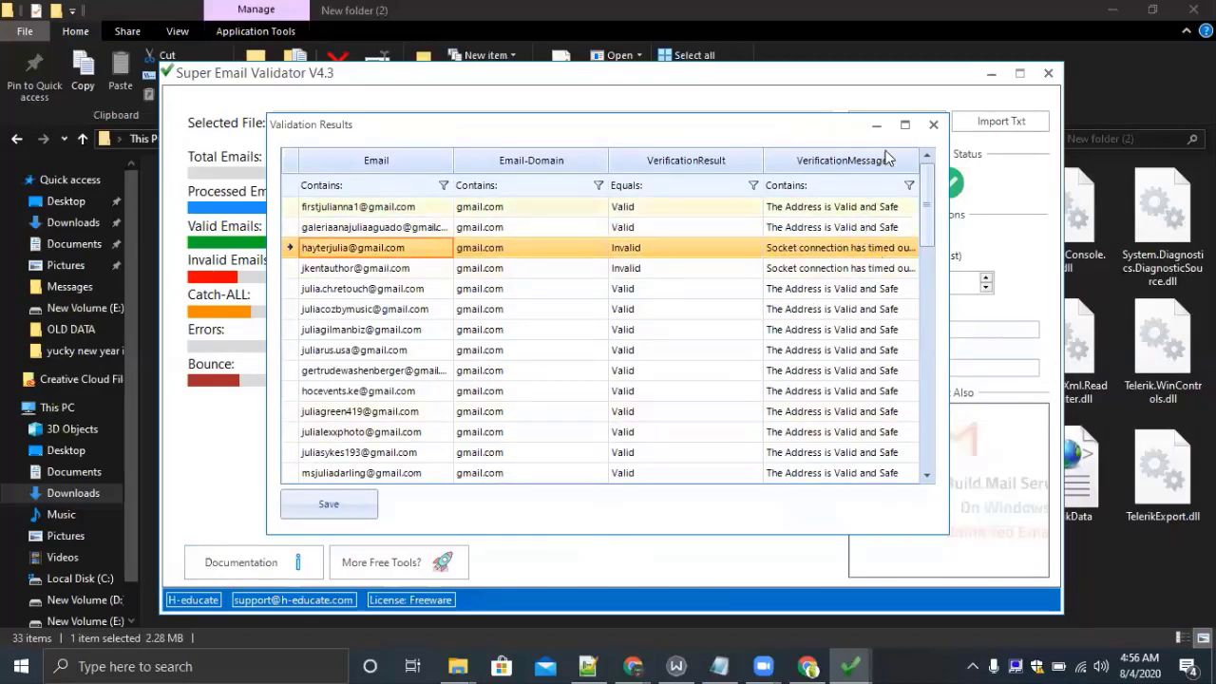
left_click(905, 125)
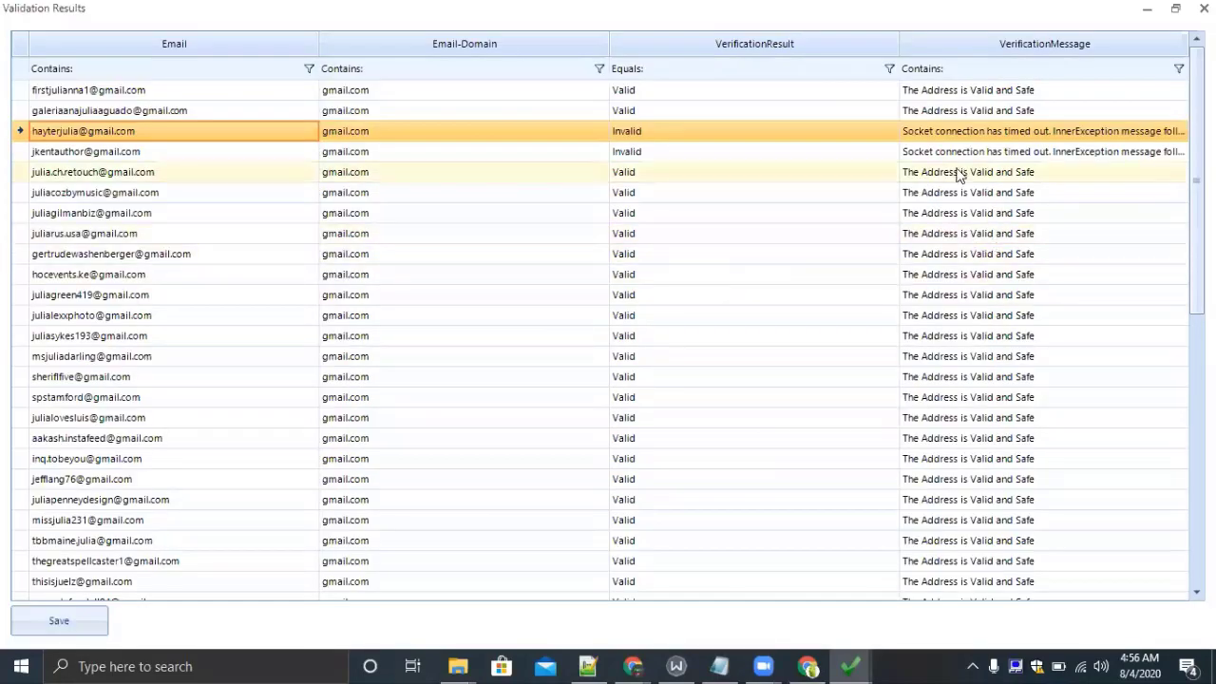
left_click(1070, 150)
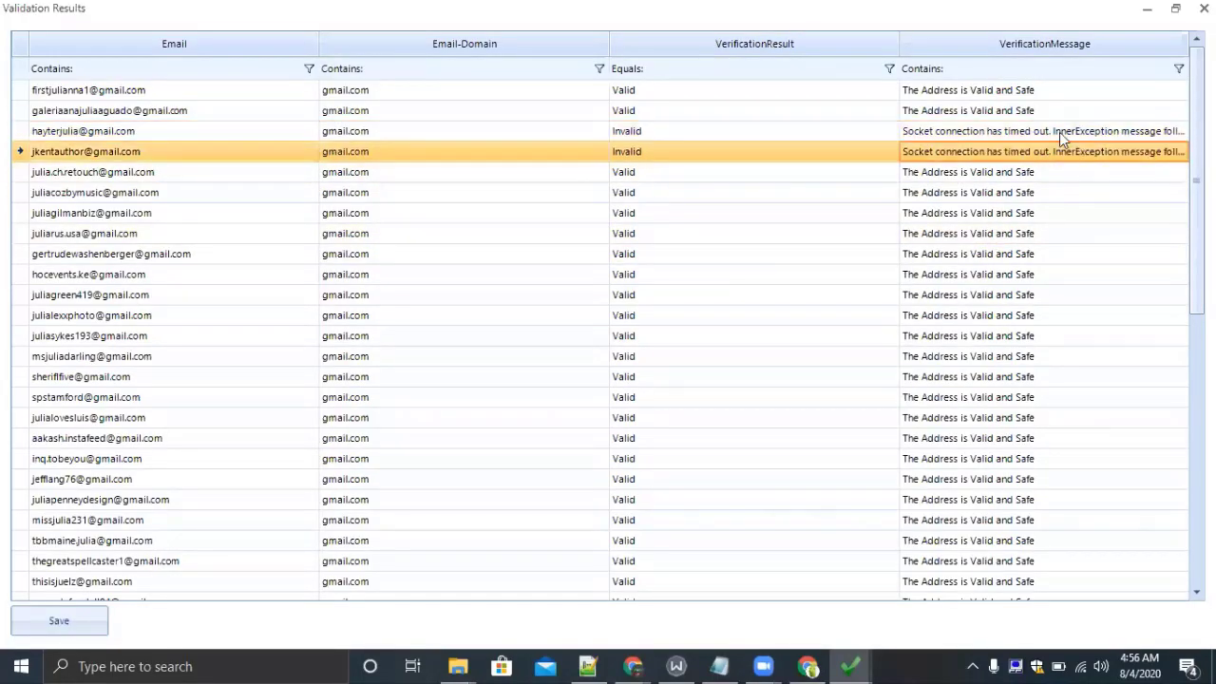
left_click(1047, 128)
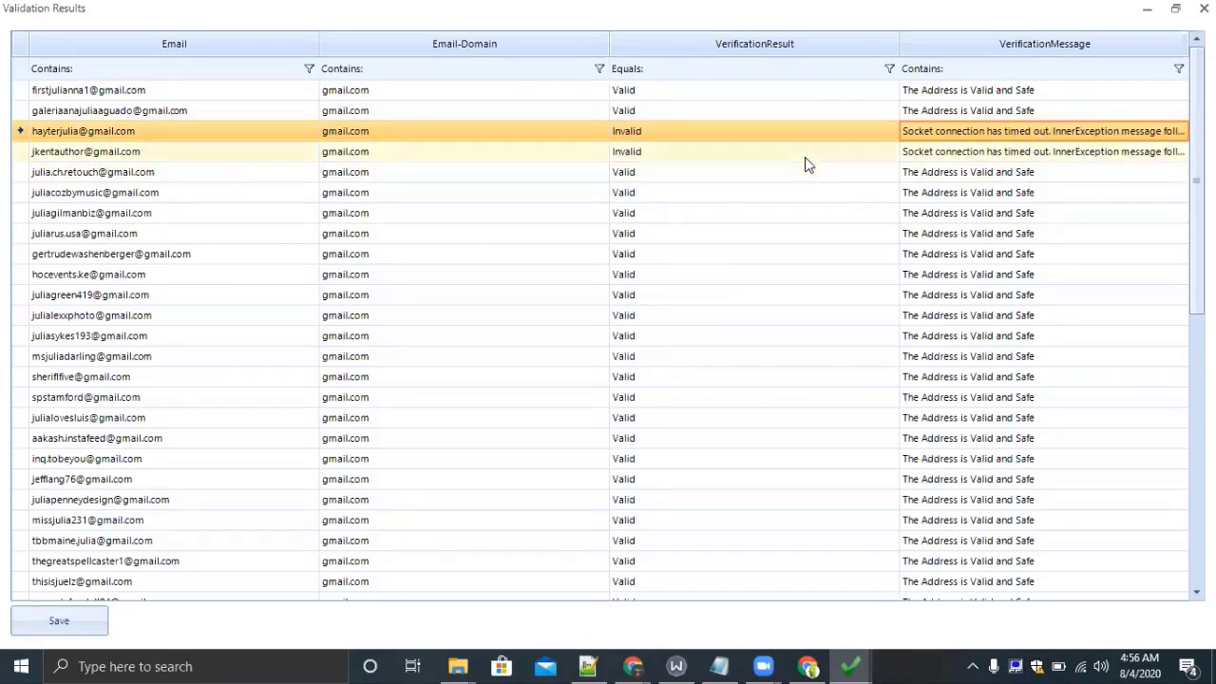
left_click(635, 155)
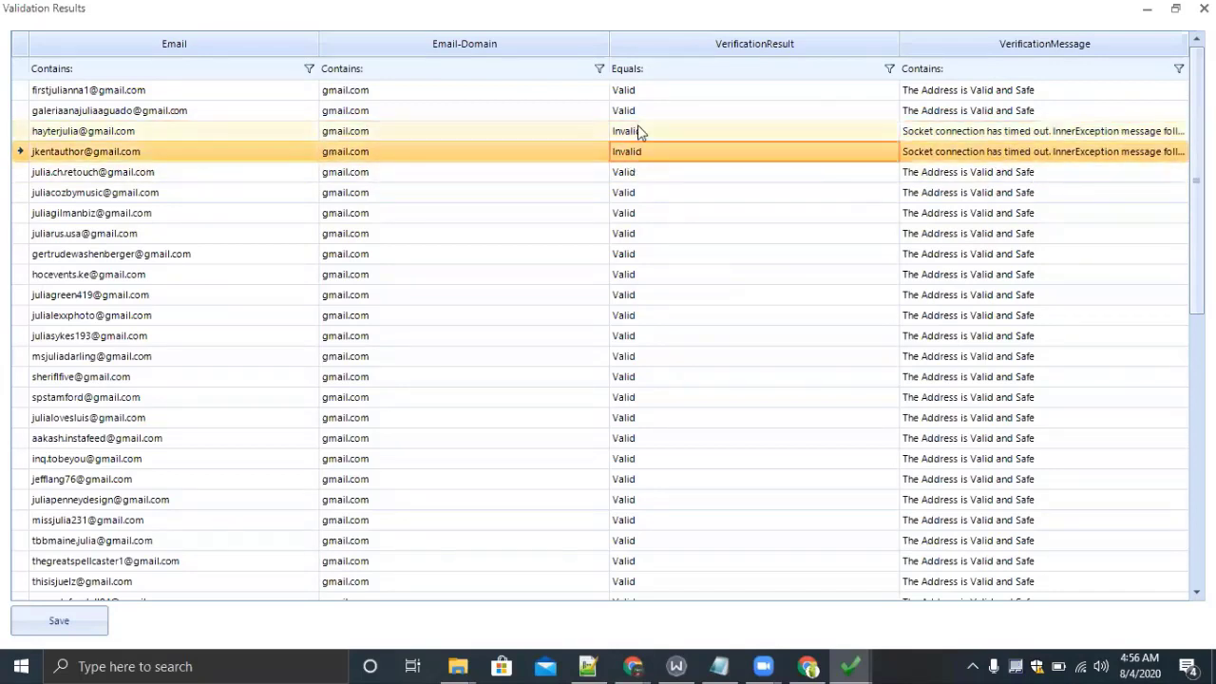
left_click(638, 125)
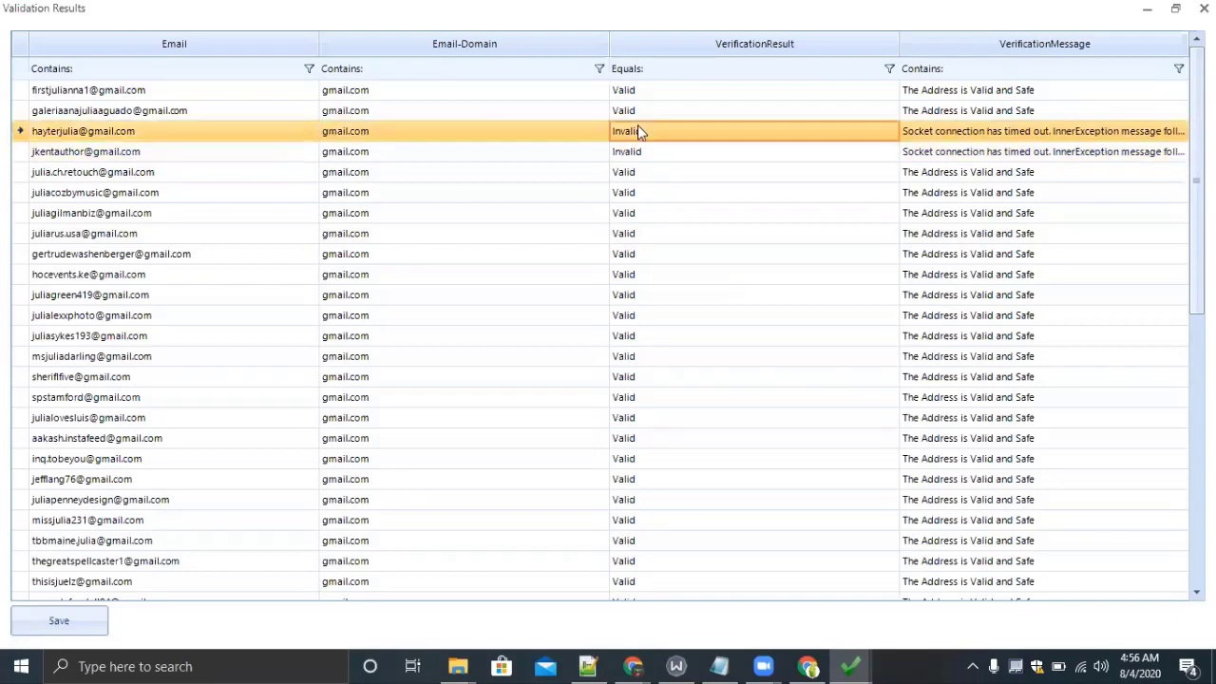
- Review the remaining validation results down to the last row and close the results window
left_click(1165, 169)
scroll(598, 332, "down", 10)
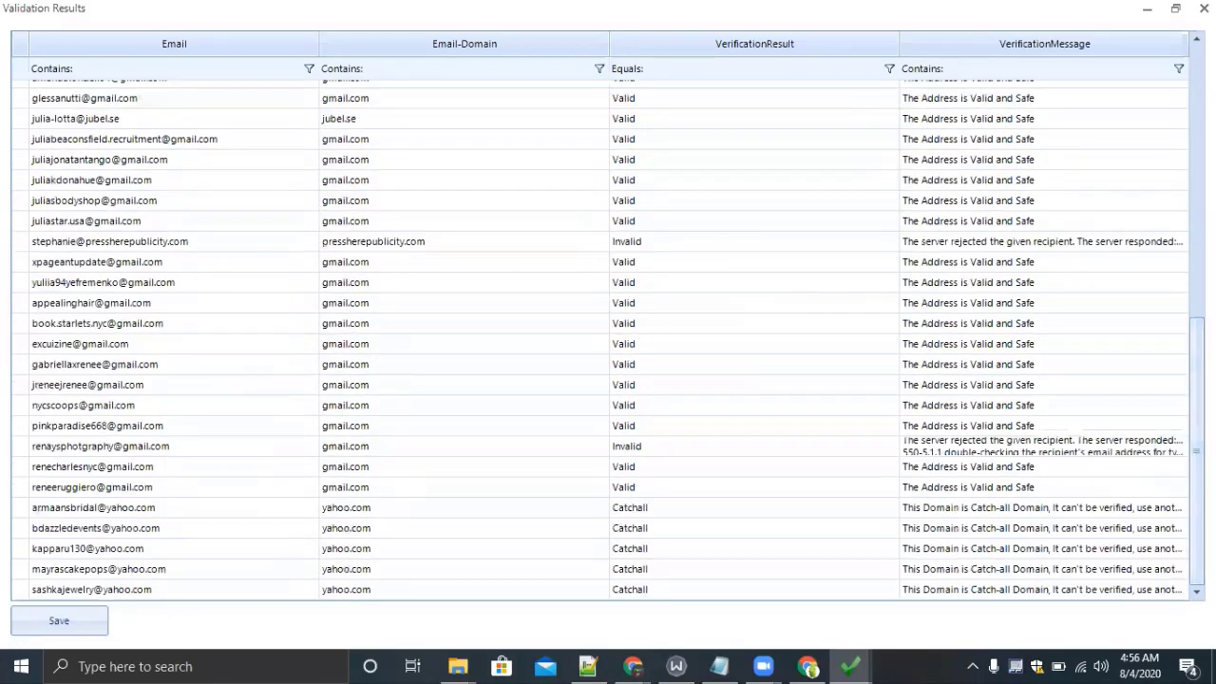
left_click(1193, 8)
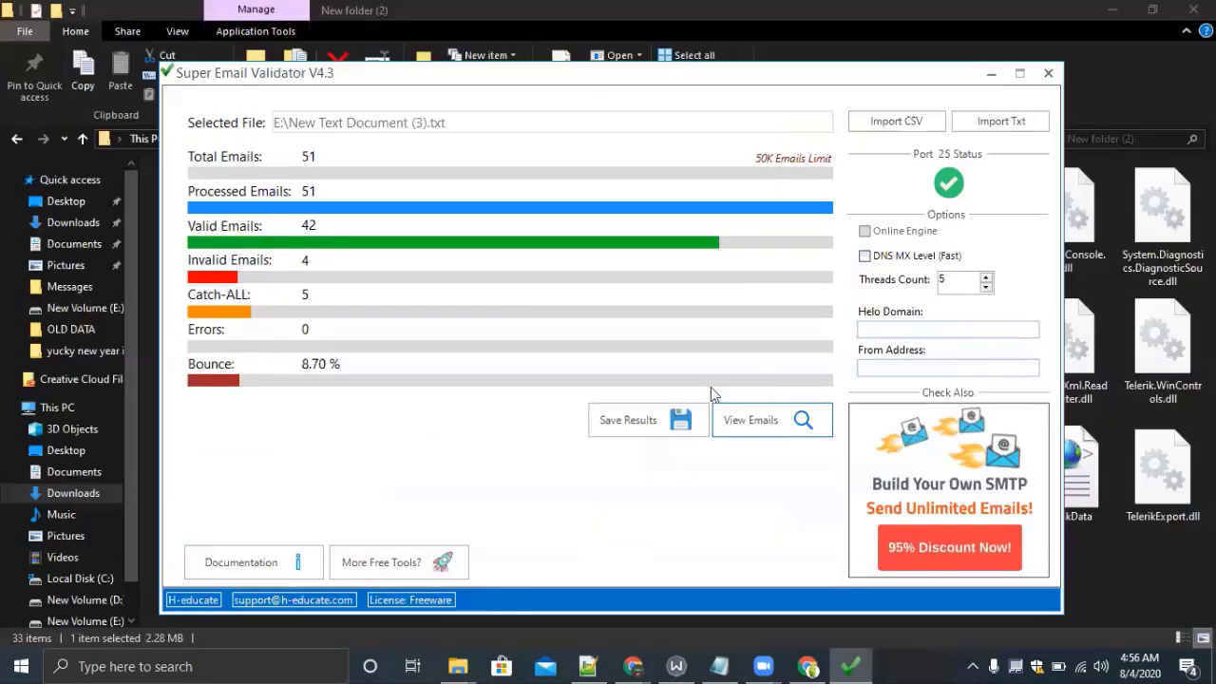
- Save the validation results as a CSV file named "updated emails" in the Downloads folder and dismiss the confirmation
left_click(606, 422)
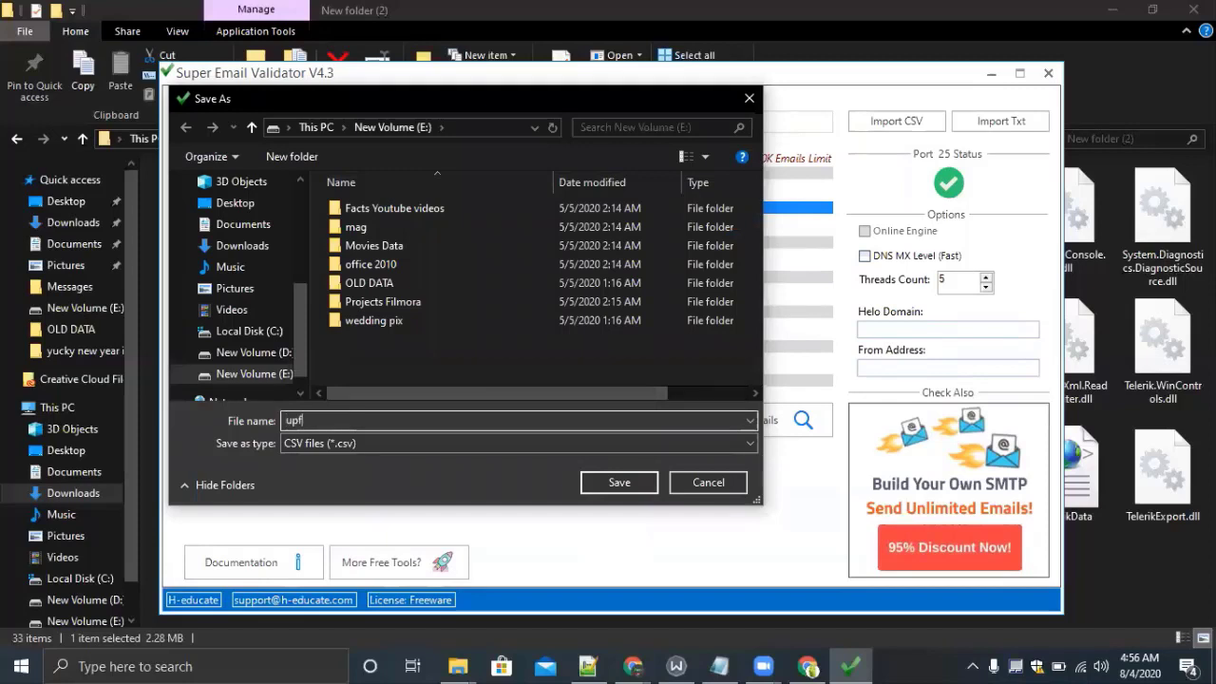
type("upf")
key("BackSpace")
type("dated emails")
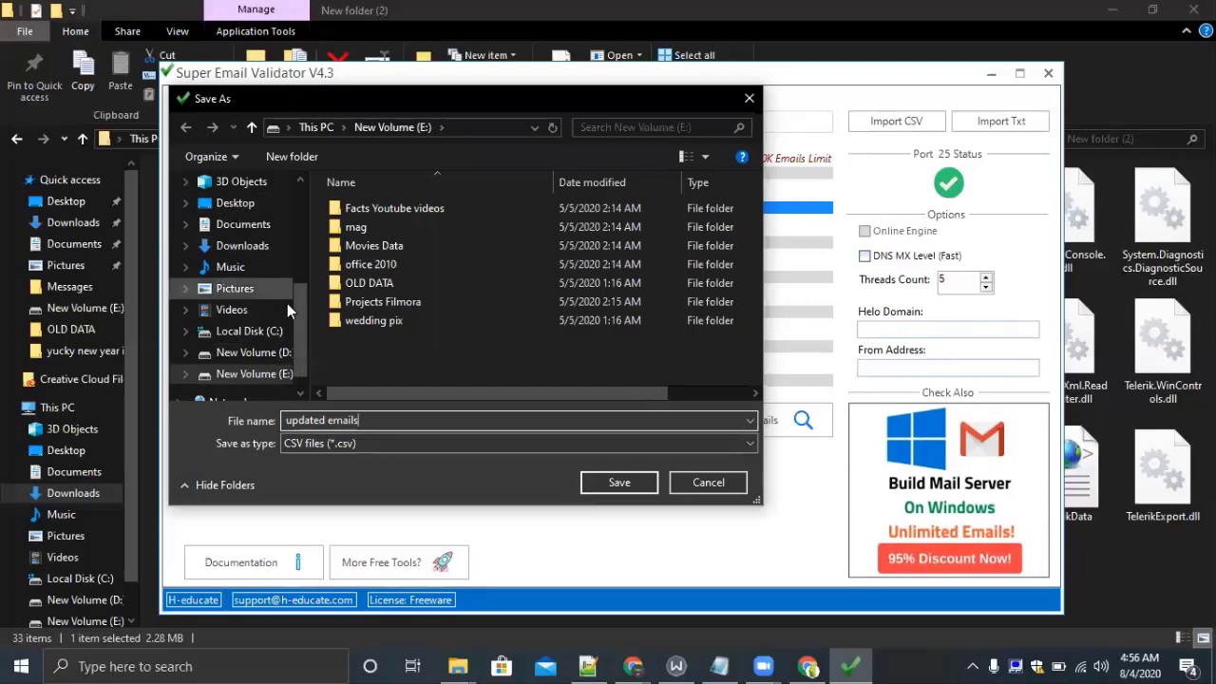
scroll(305, 237, "up", 4)
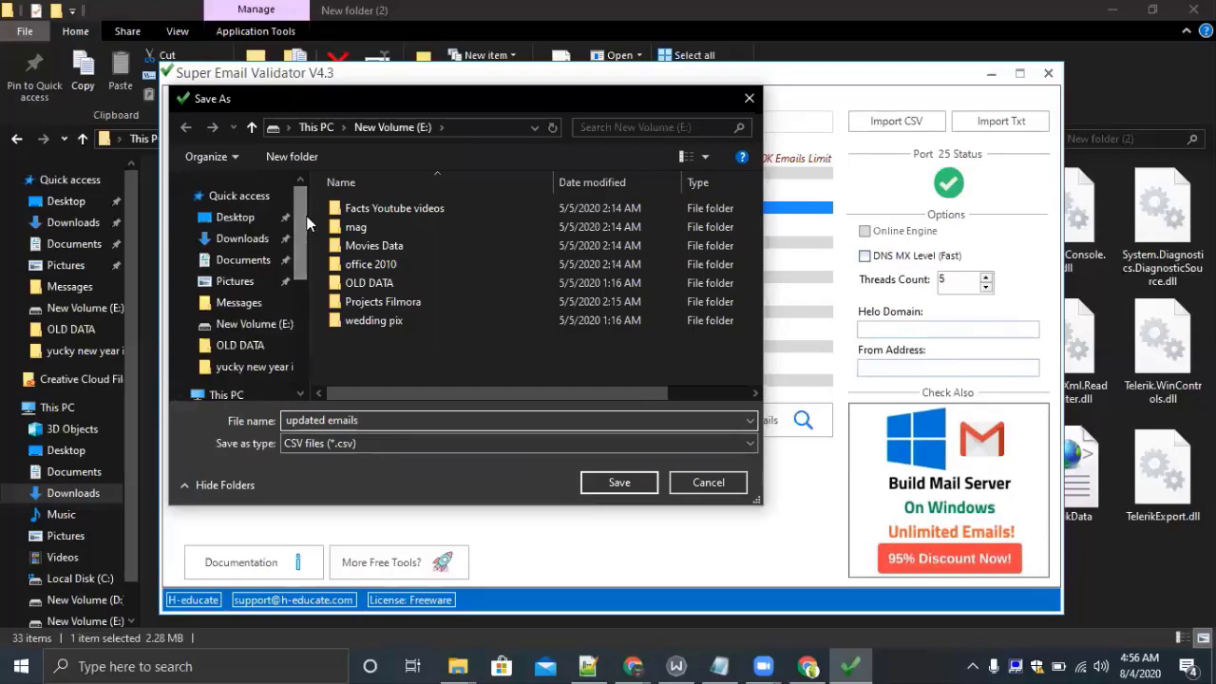
left_click(255, 239)
left_click(622, 485)
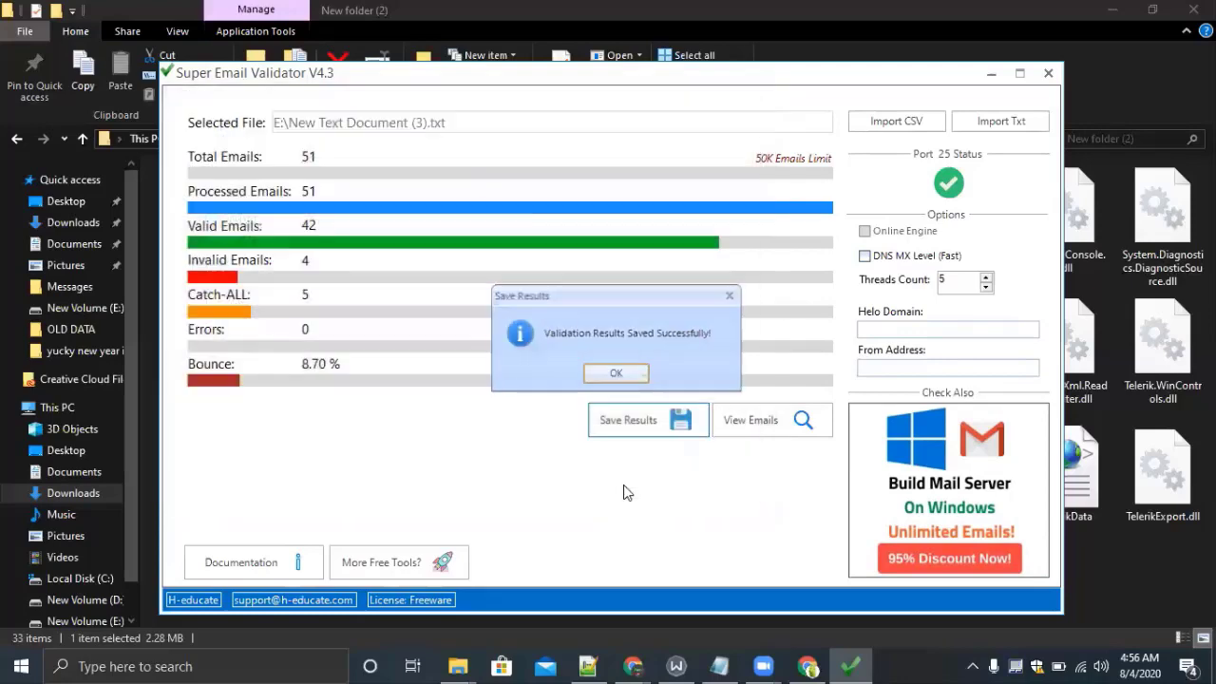
left_click(623, 370)
- Switch to Chrome's Fiverr results for "email verification" and open the first four gigs in separate background tabs
mouse_move(808, 665)
left_click(785, 639)
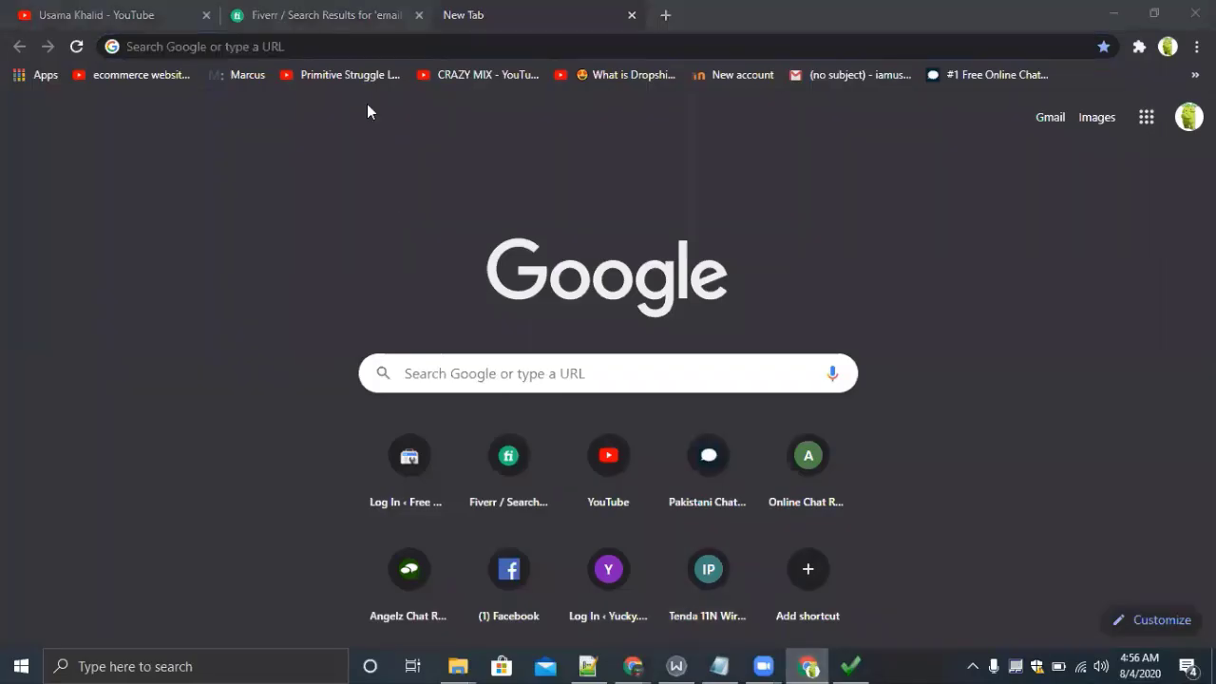
key("ctrl+shift+Tab")
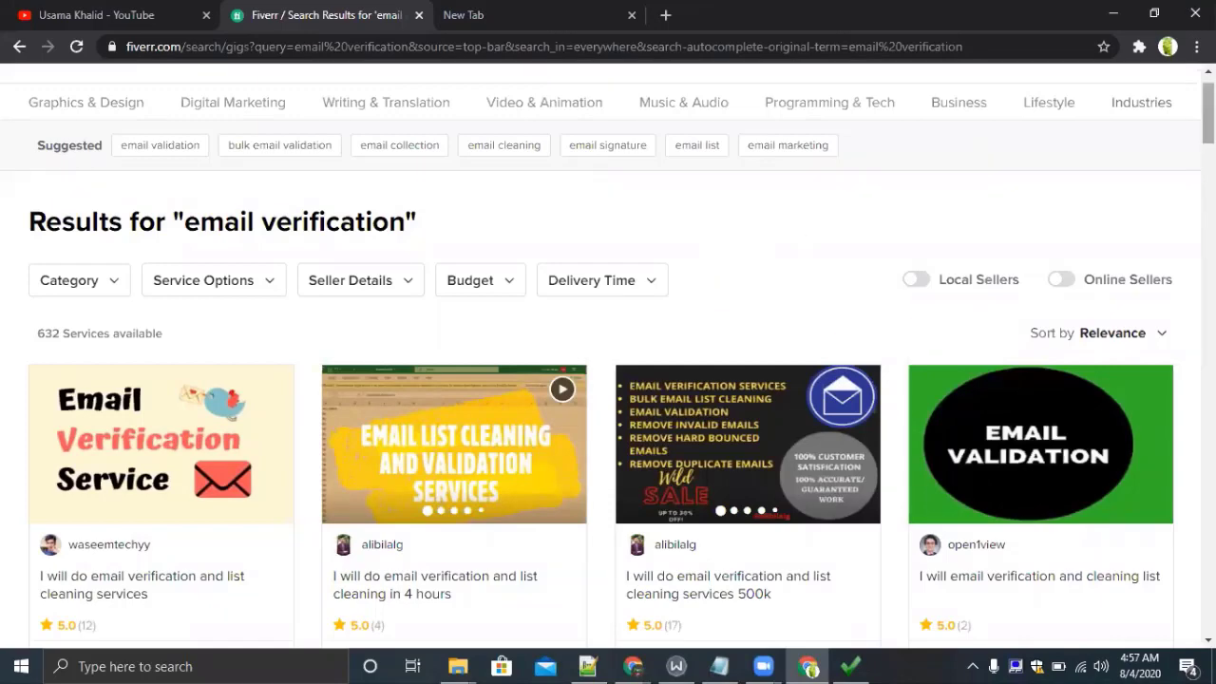
scroll(608, 361, "up", 1)
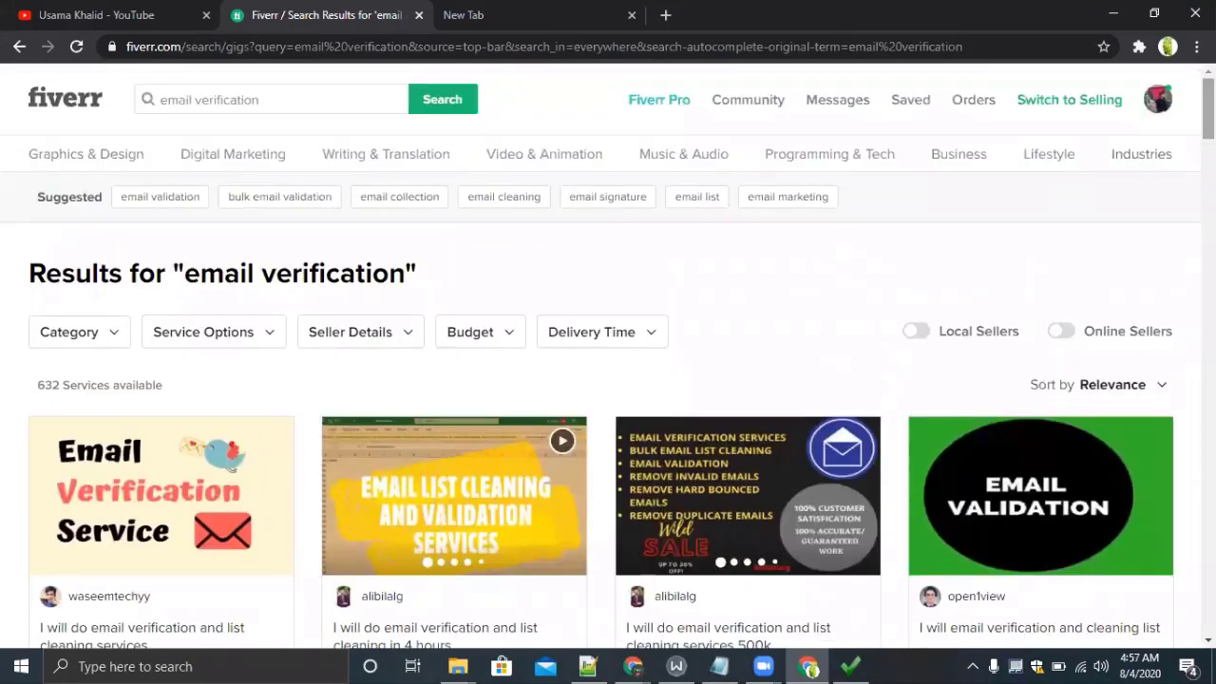
scroll(157, 323, "down", 3)
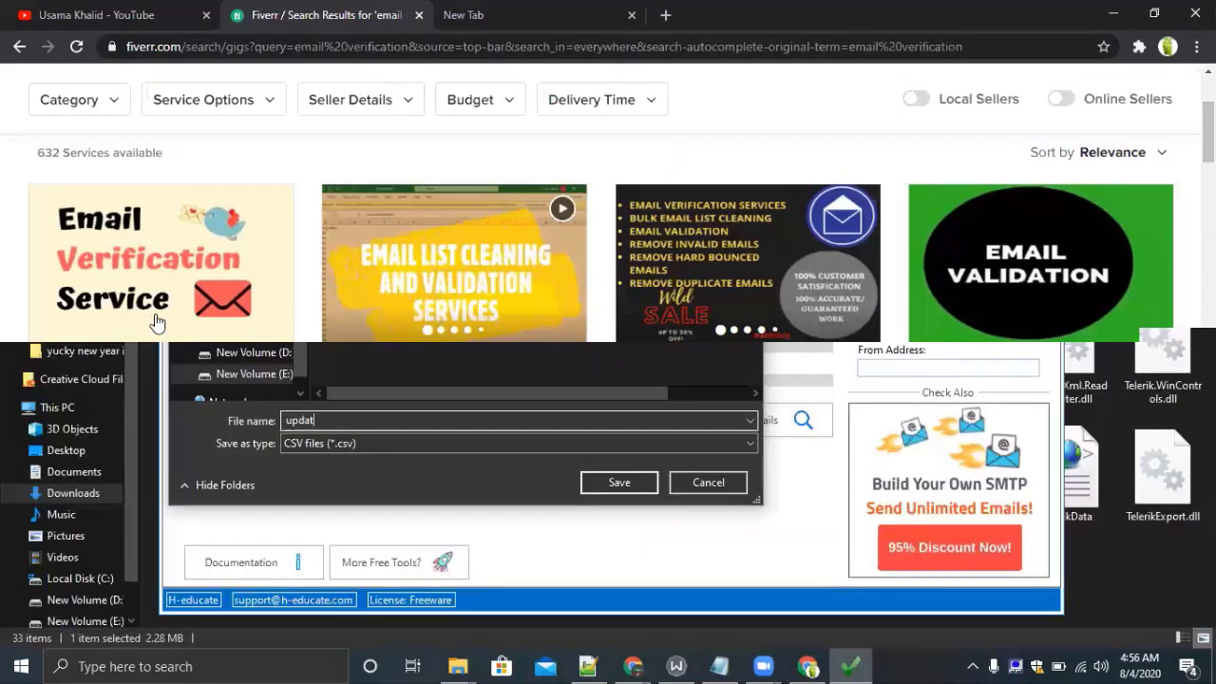
middle_click(157, 323)
middle_click(751, 285)
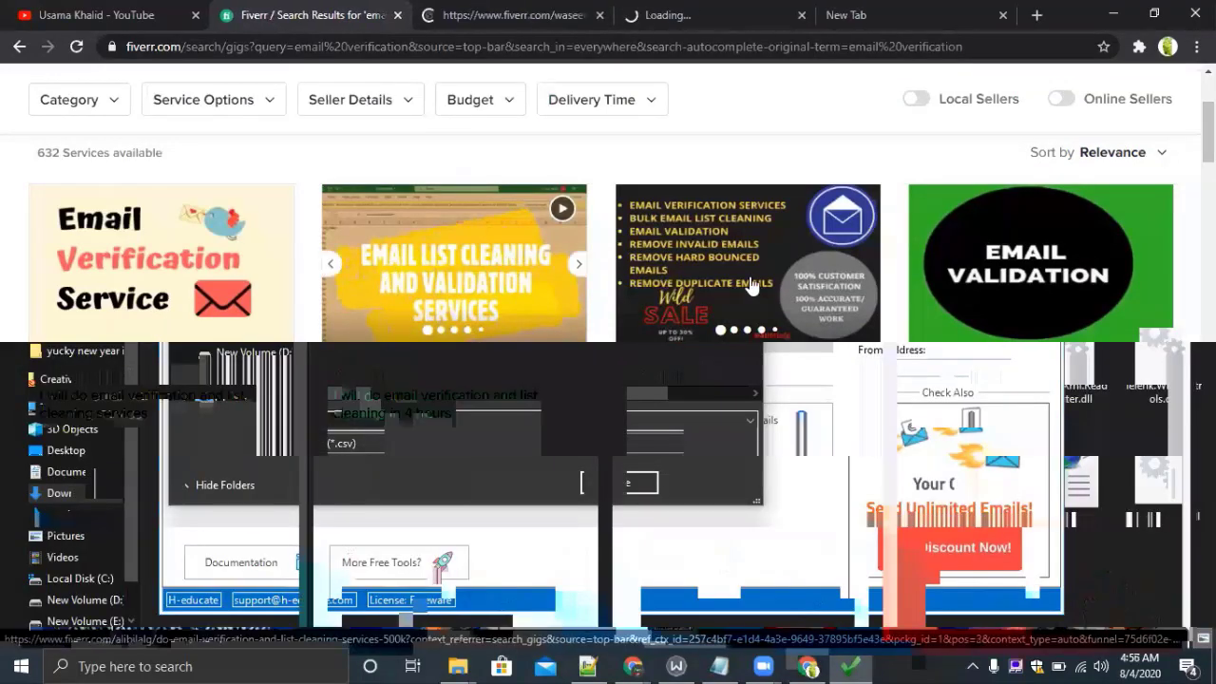
middle_click(1000, 252)
middle_click(999, 252)
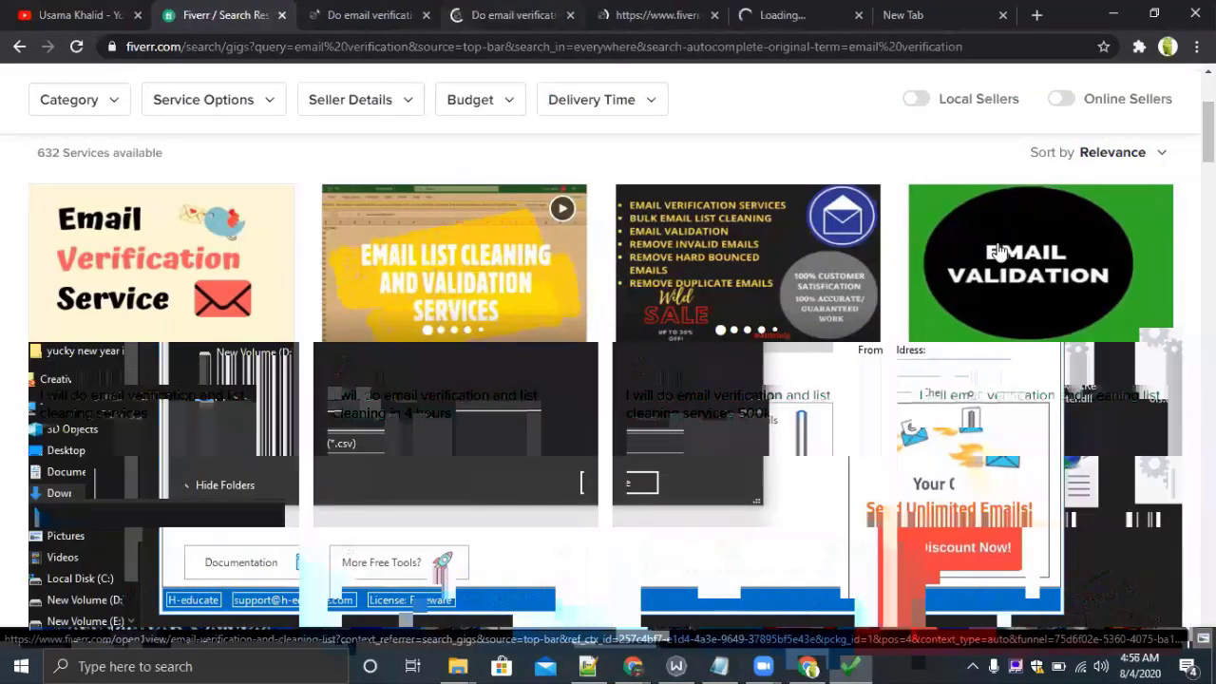
- Examine the first gig's title, description, reviews and related tags in its own tab
key("ctrl+Tab")
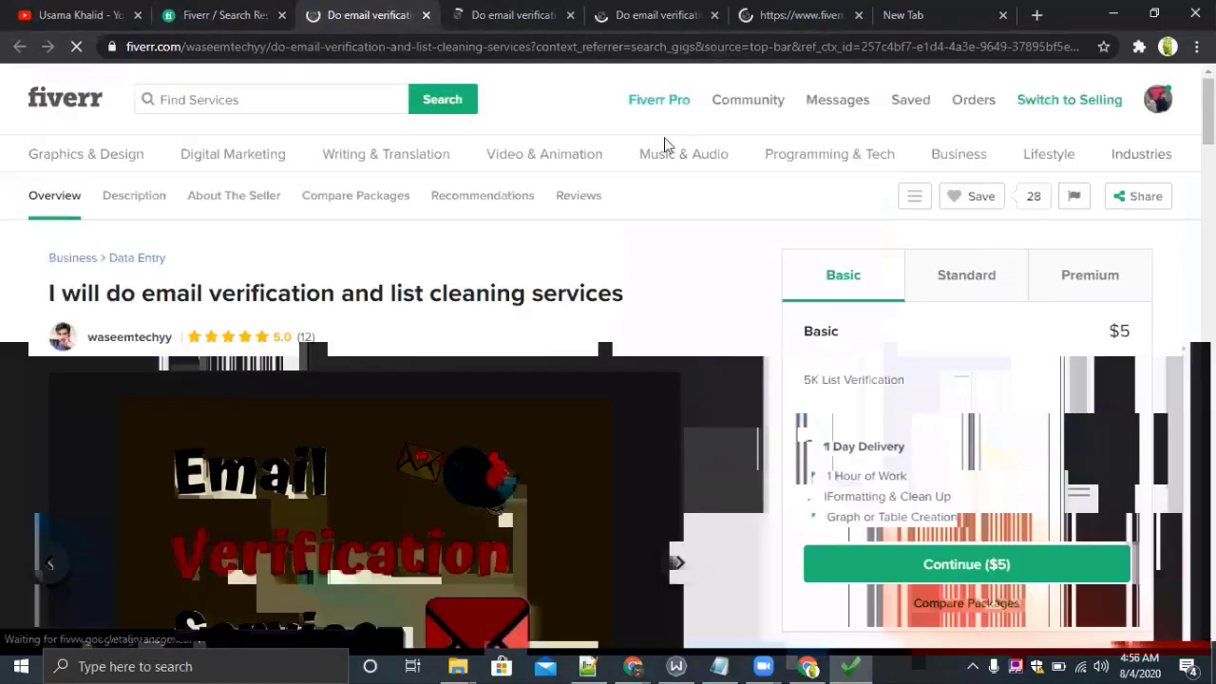
left_click_drag(342, 294, 673, 288)
left_click(672, 288)
scroll(582, 489, "down", 5)
left_click_drag(112, 309, 142, 330)
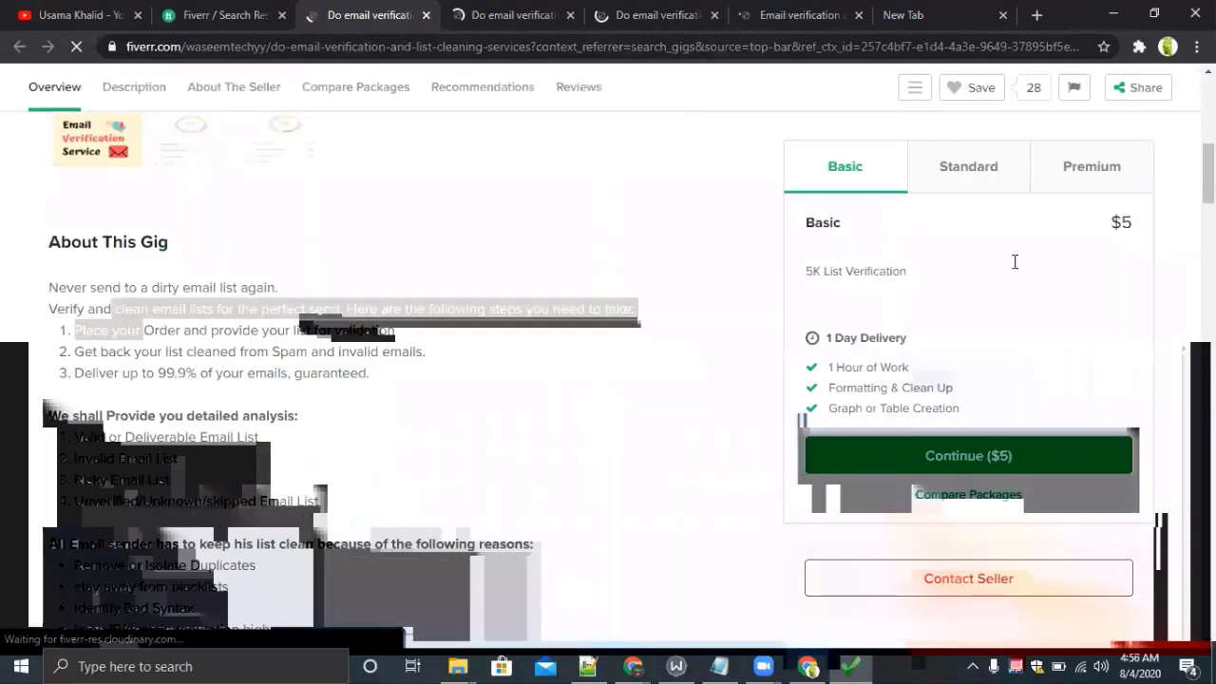
left_click(1070, 261)
scroll(1159, 323, "down", 15)
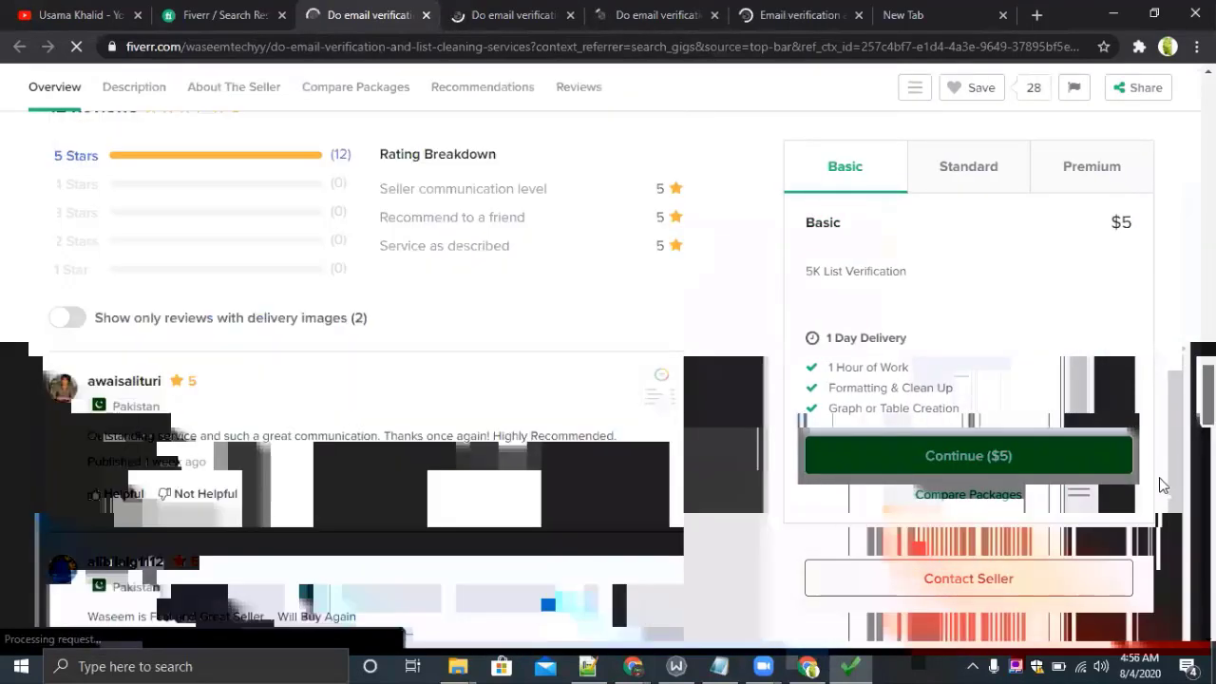
scroll(1164, 489, "down", 15)
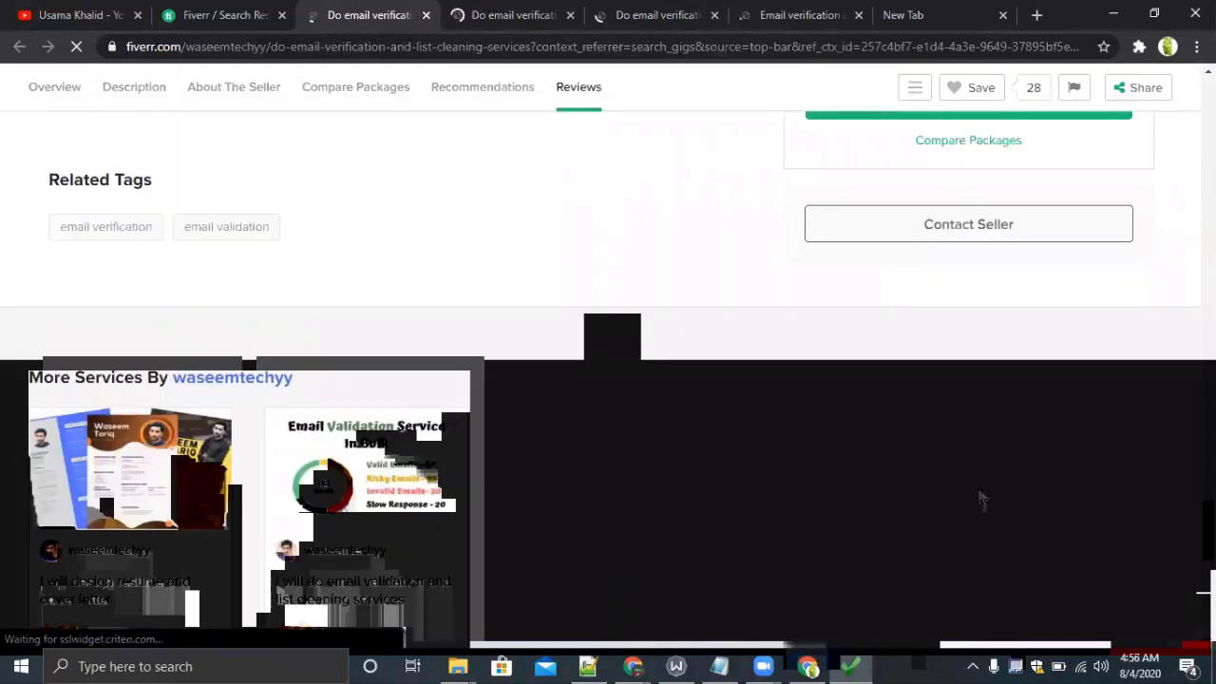
left_click_drag(273, 232, 81, 236)
left_click(189, 288)
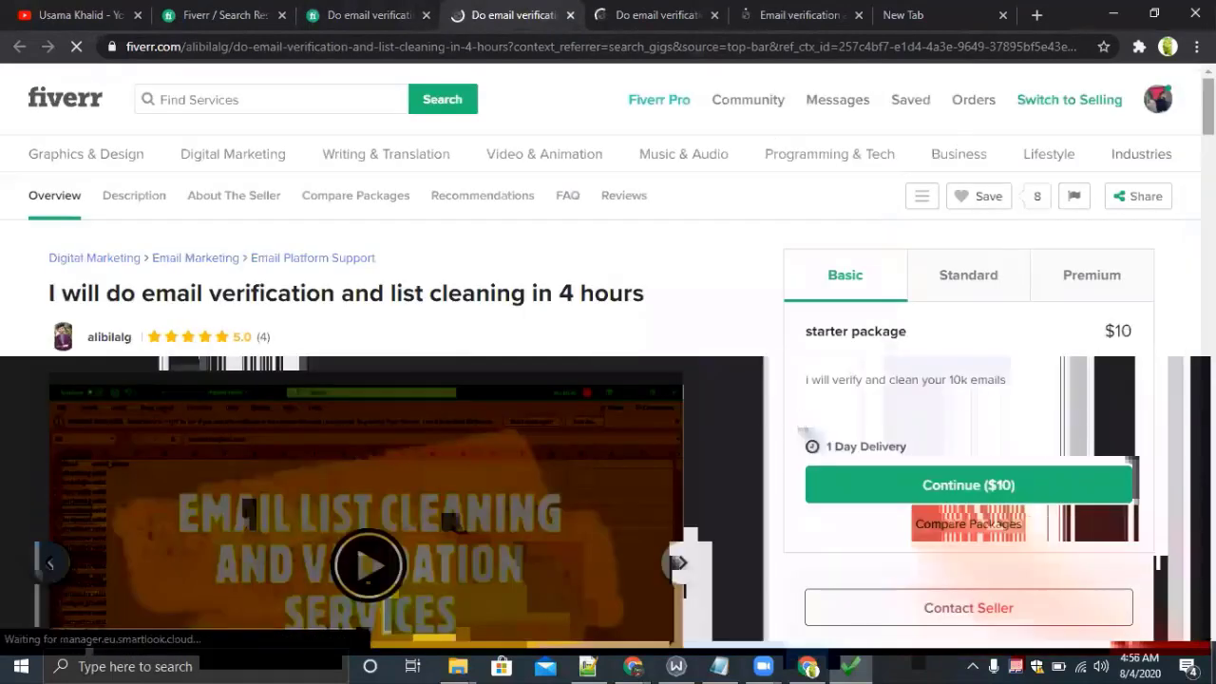
- Switch to the gig "I will do email verification and list cleaning in 4 hours" and examine its title, description and seller details
scroll(402, 155, "down", 2)
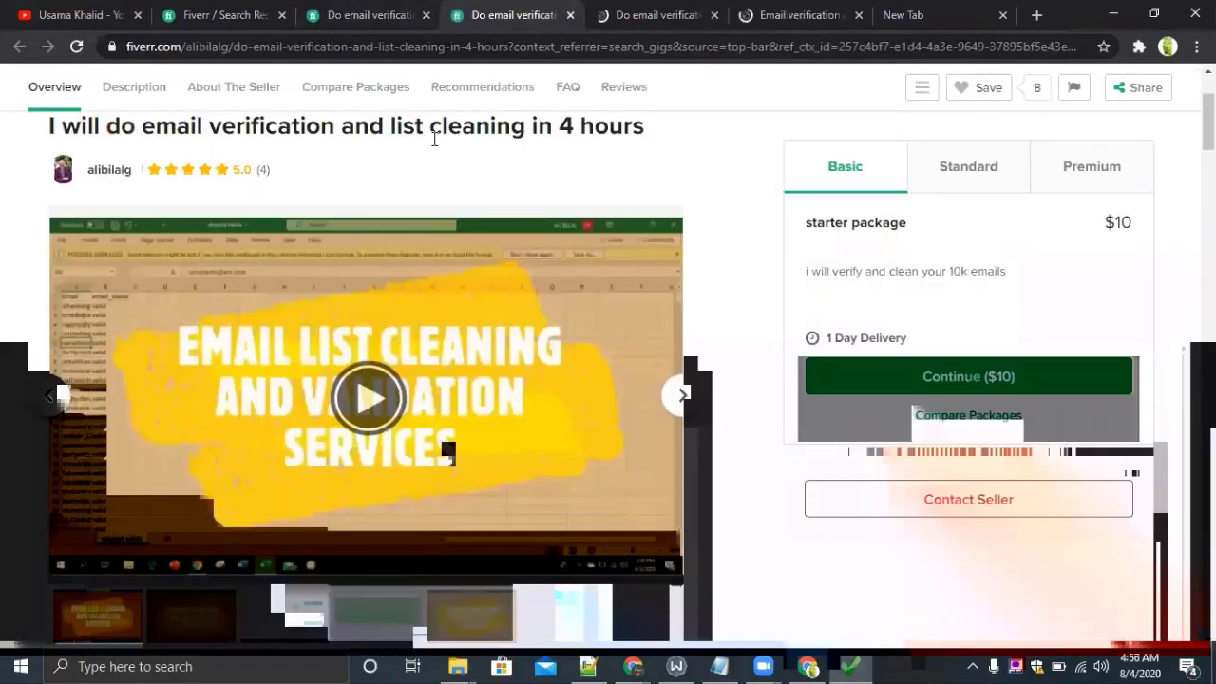
triple_click(498, 127)
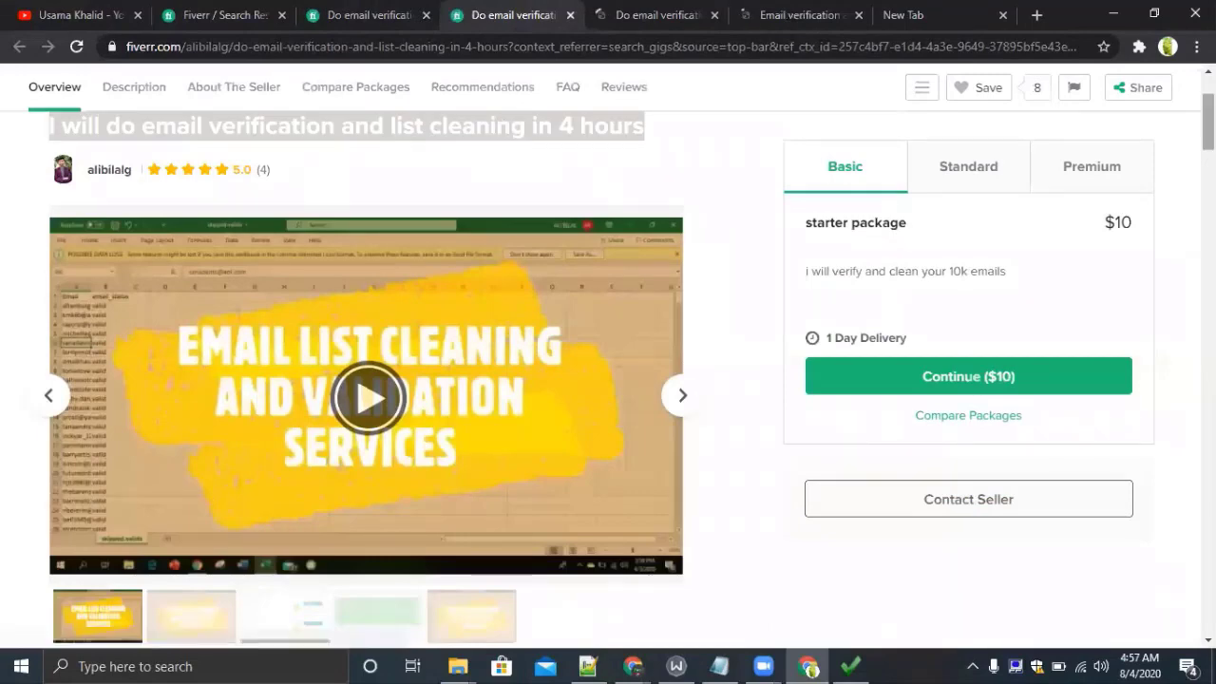
scroll(705, 226, "down", 10)
scroll(366, 380, "down", 2)
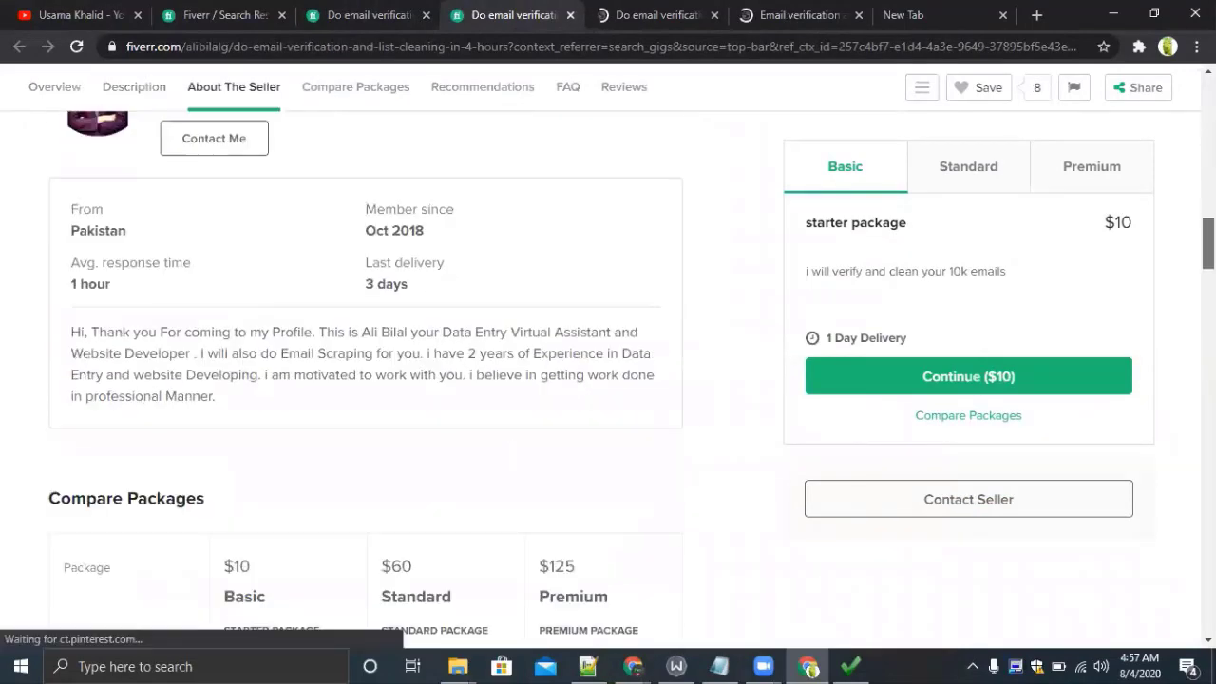
key("Home")
scroll(366, 380, "down", 6)
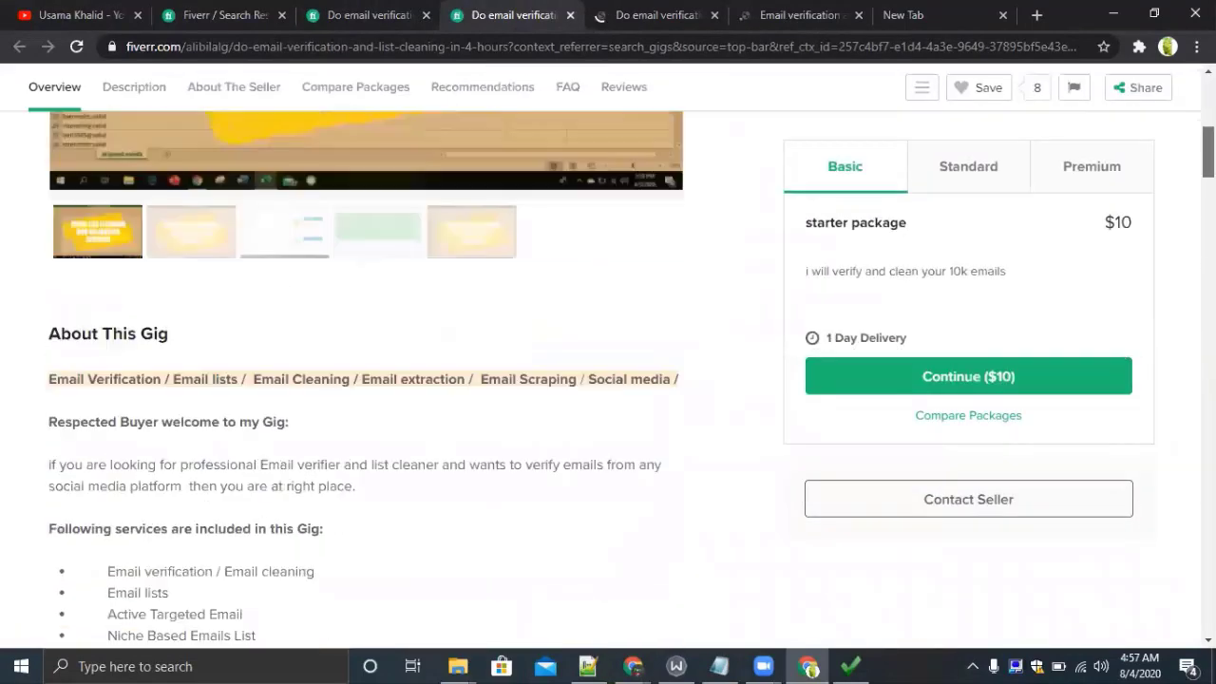
scroll(380, 380, "up", 3)
scroll(381, 380, "down", 6)
scroll(380, 380, "up", 8)
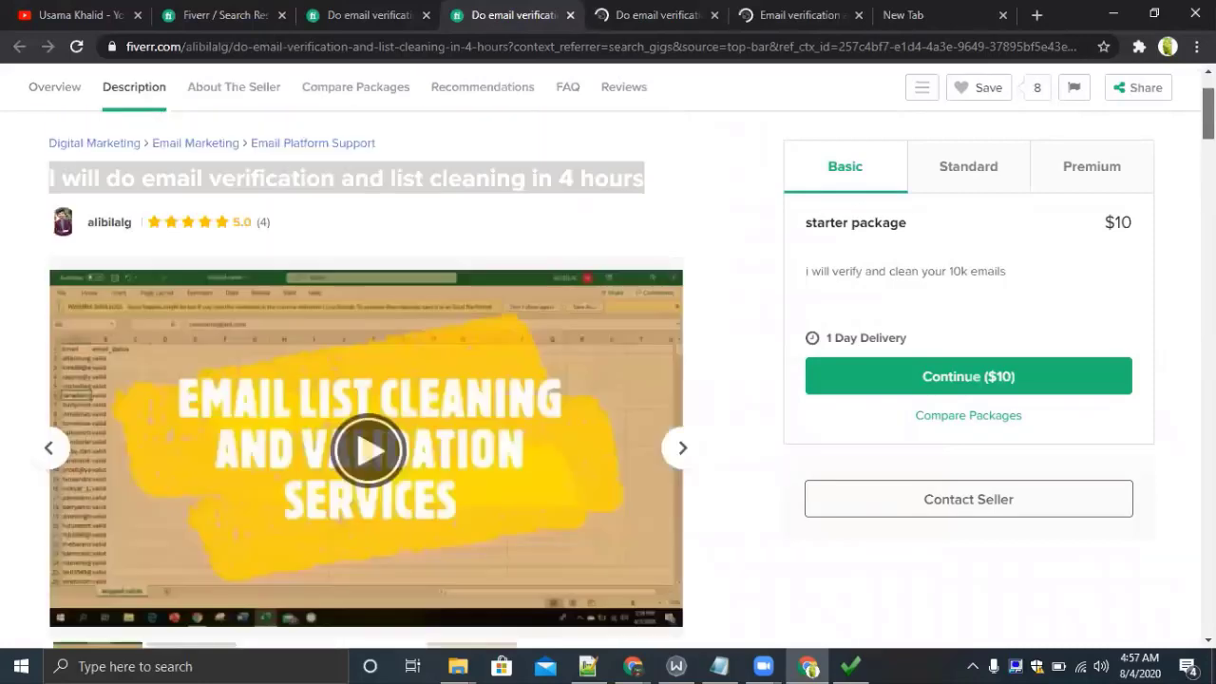
- Browse the gallery images of the 4-hour list cleaning gig, including the validation results screenshots, and return to the gig title
scroll(266, 402, "down", 2)
left_click(219, 467)
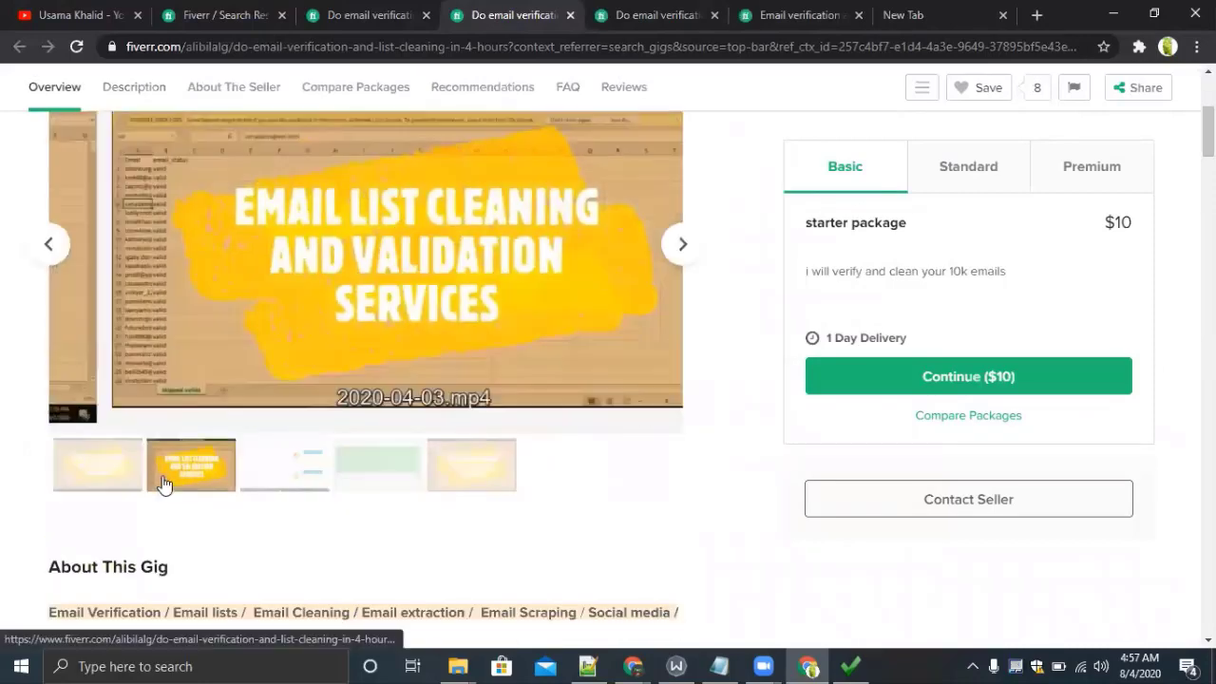
left_click(301, 471)
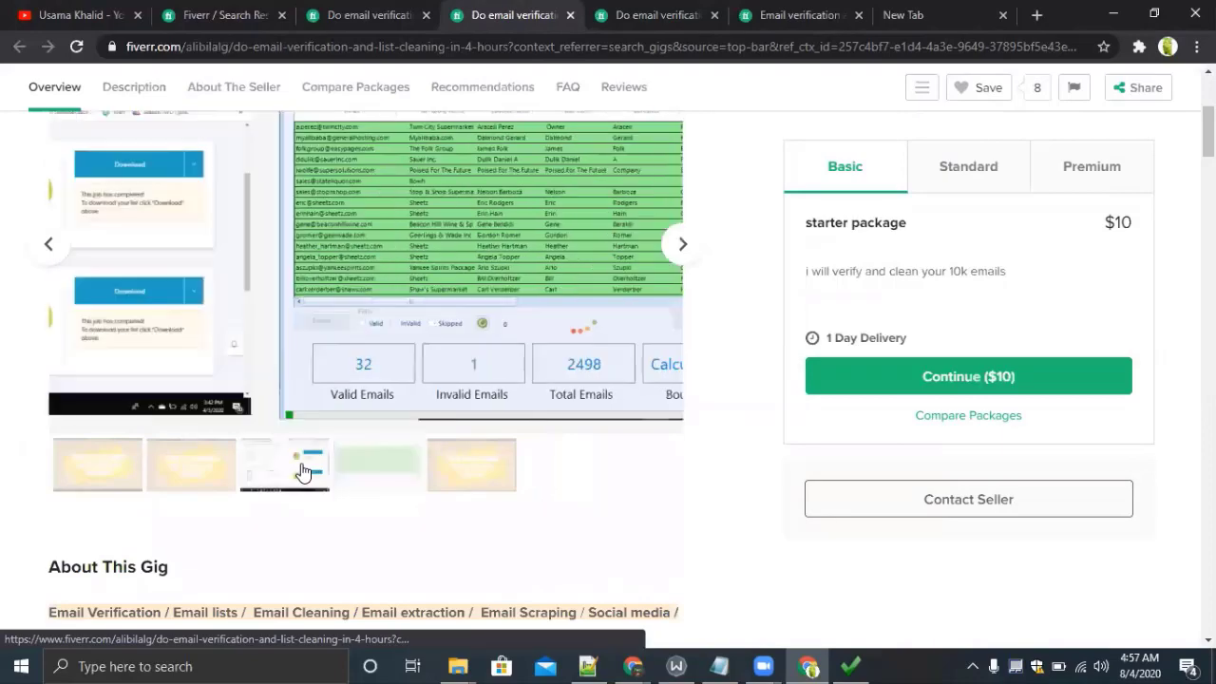
left_click(461, 485)
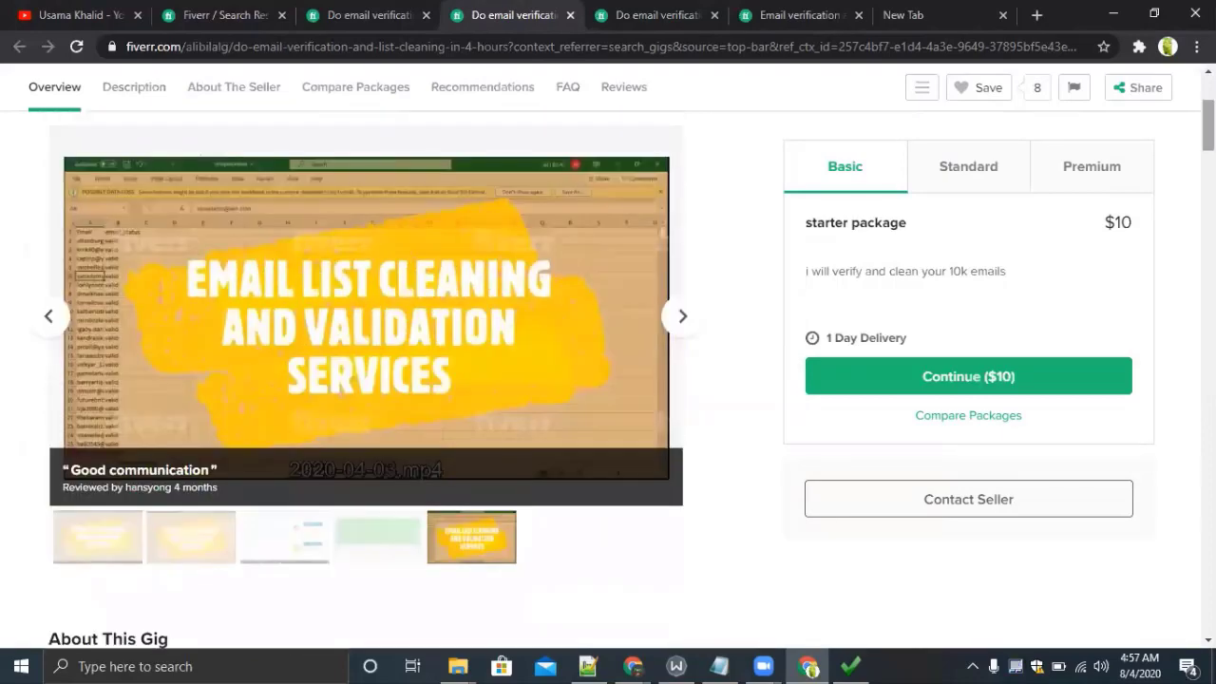
left_click(365, 535)
left_click(311, 549)
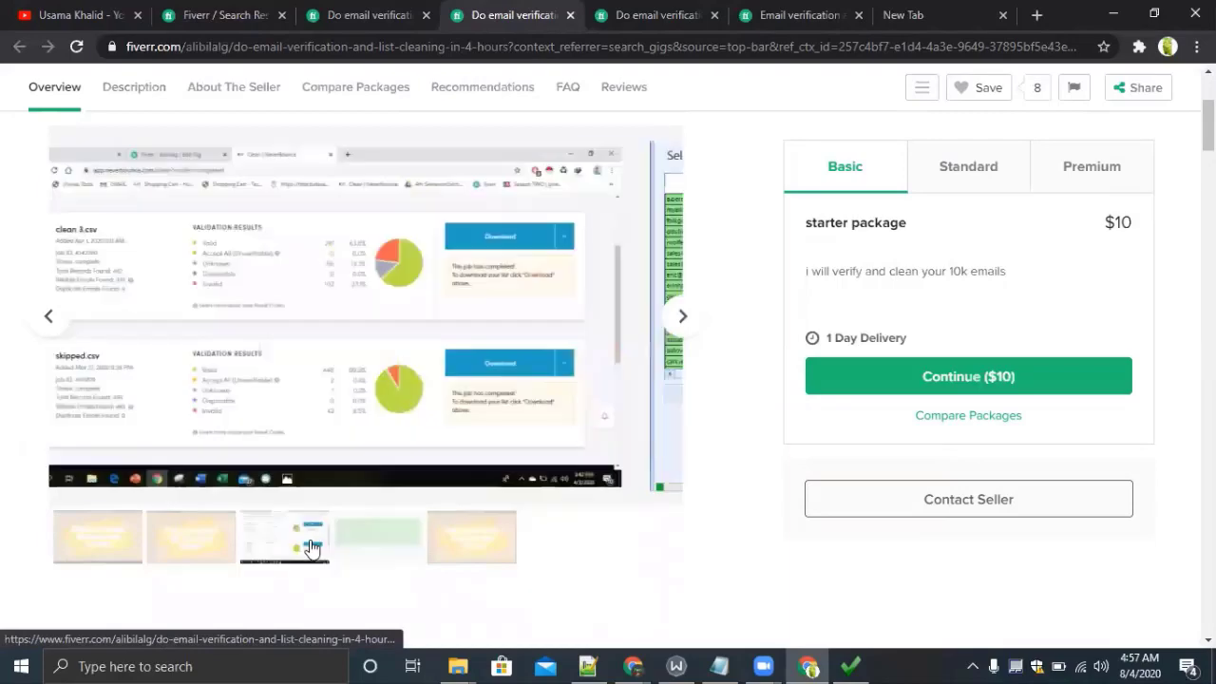
left_click(431, 530)
left_click(401, 536)
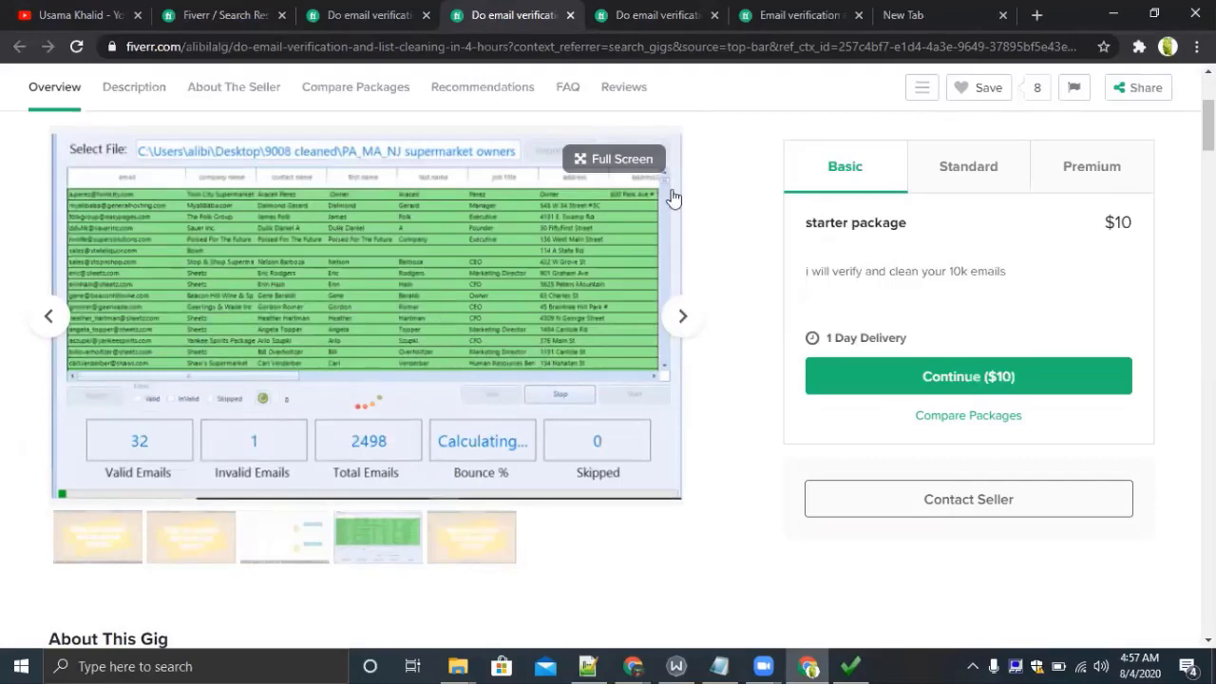
left_click(691, 330)
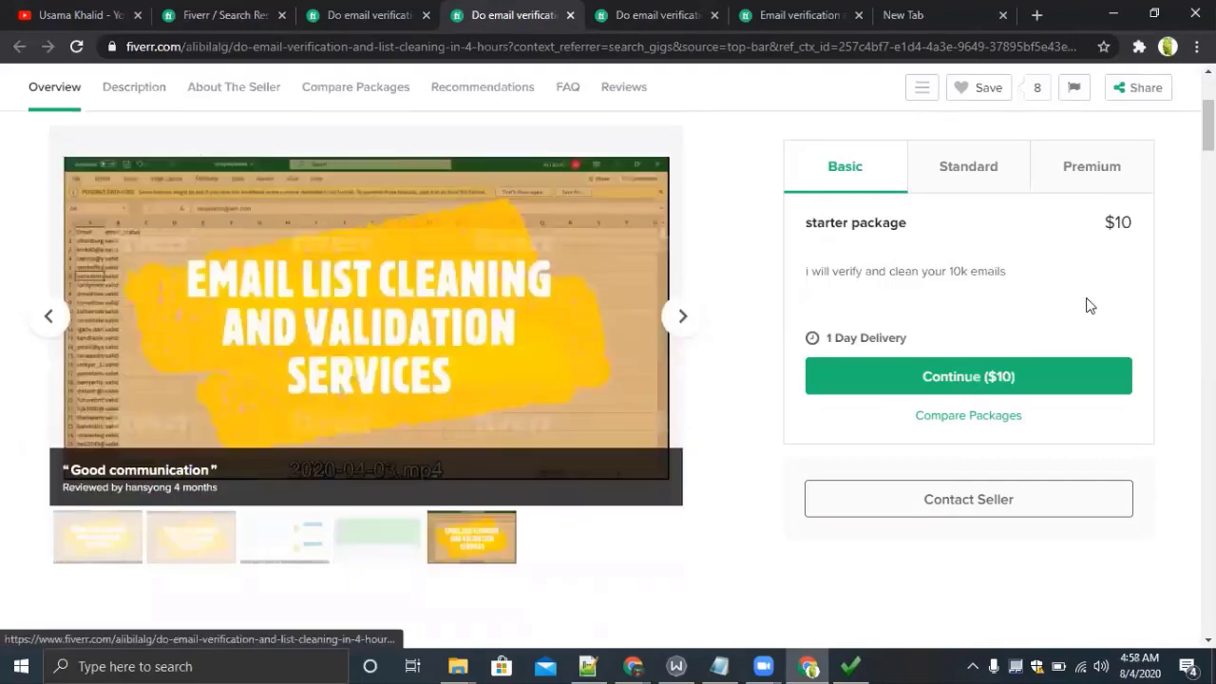
scroll(302, 314, "up", 3)
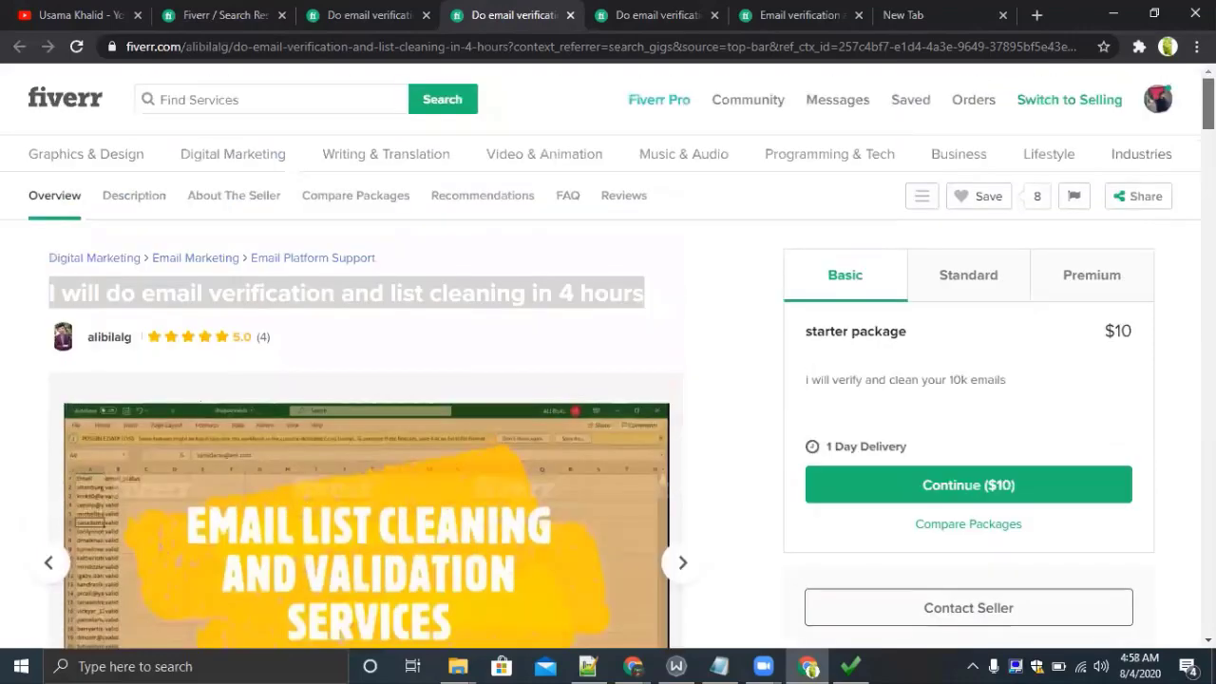
- Highlight and reread the title of the 4-hour list cleaning gig, including its promised turnaround
left_click(394, 314)
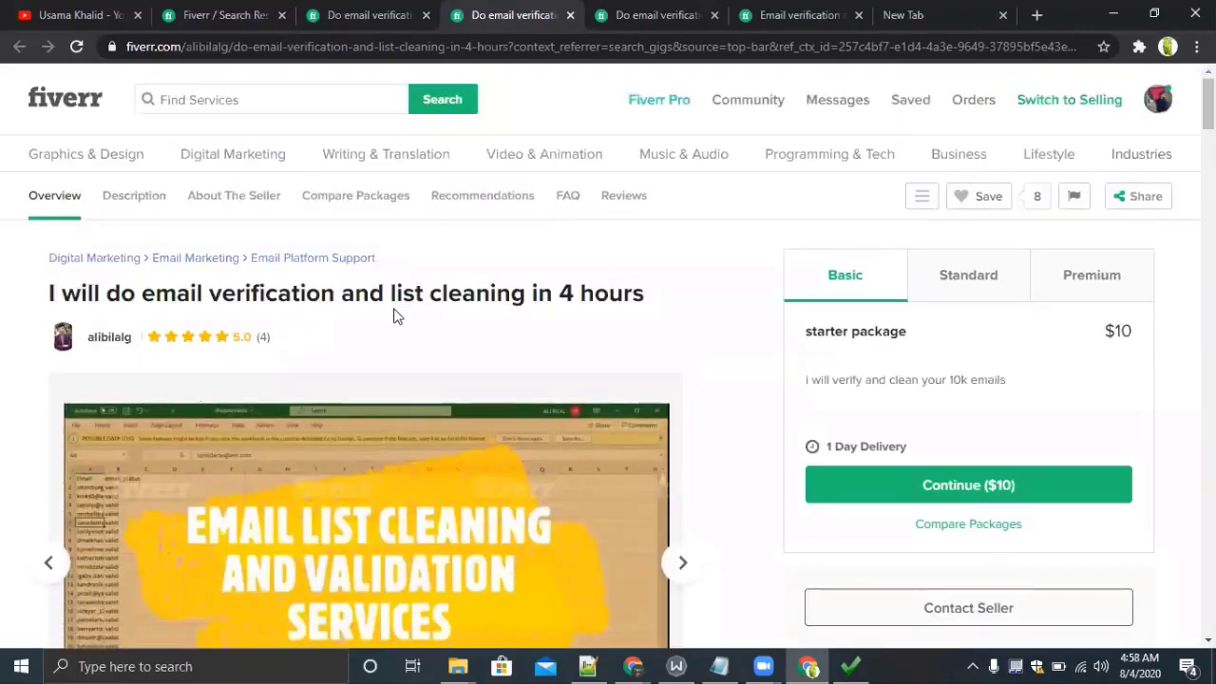
triple_click(364, 298)
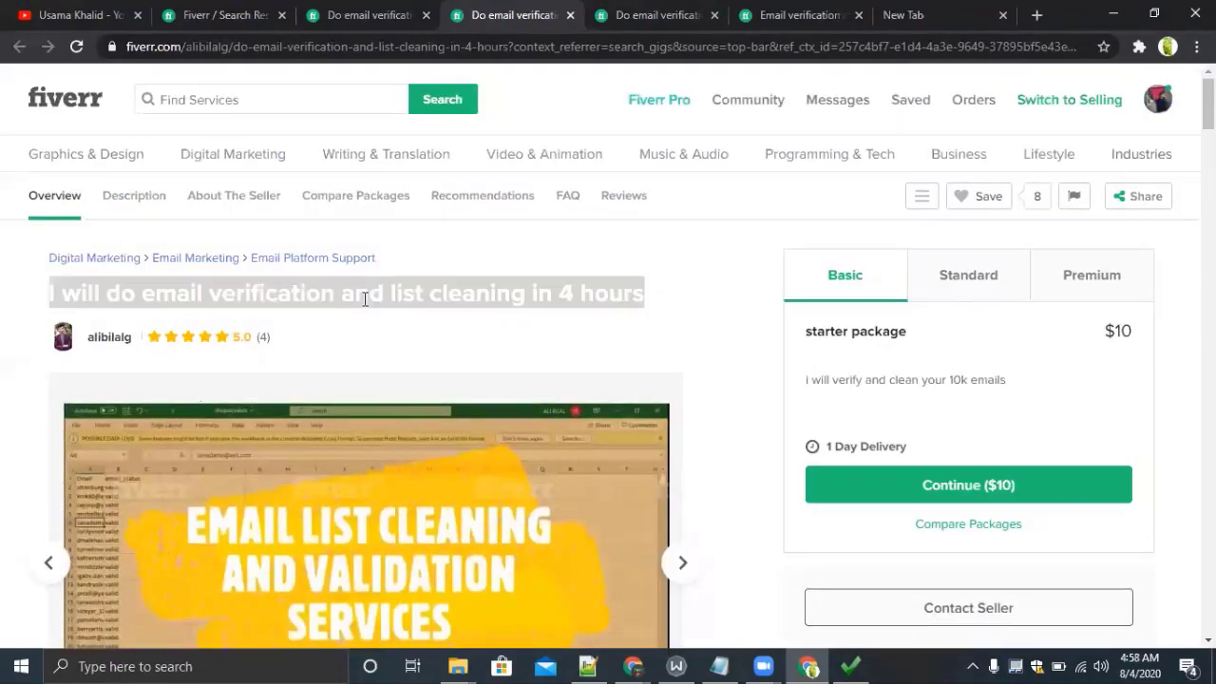
left_click(717, 315)
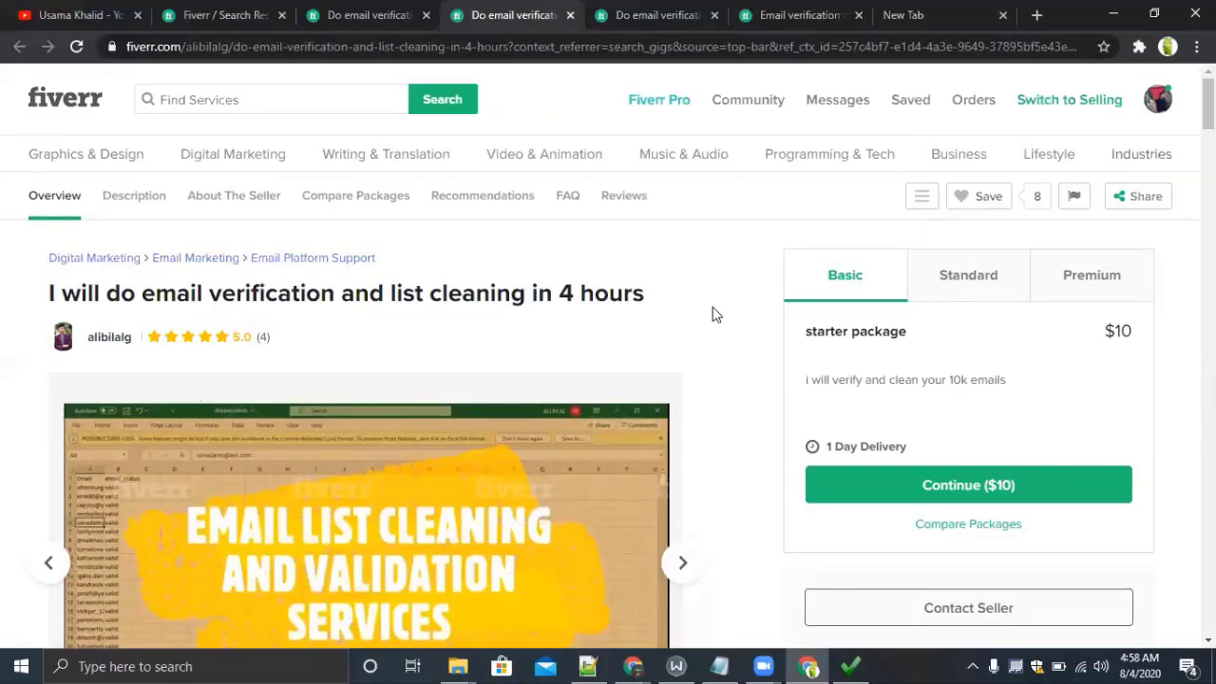
triple_click(603, 296)
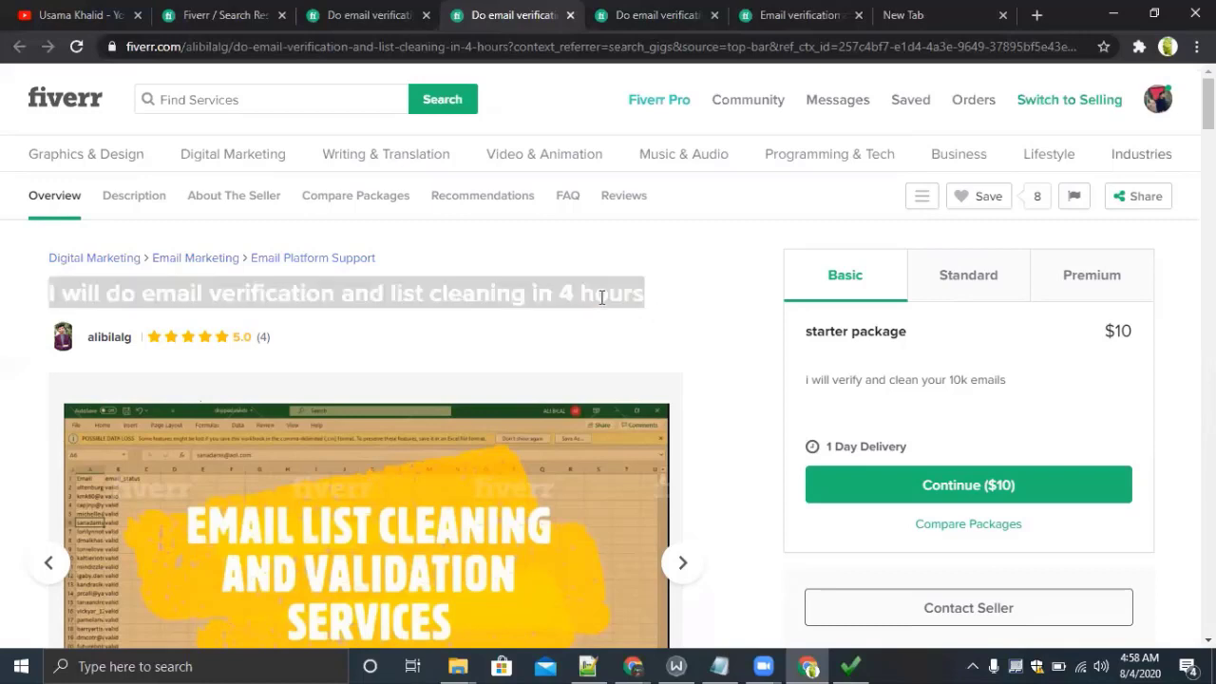
left_click(705, 297)
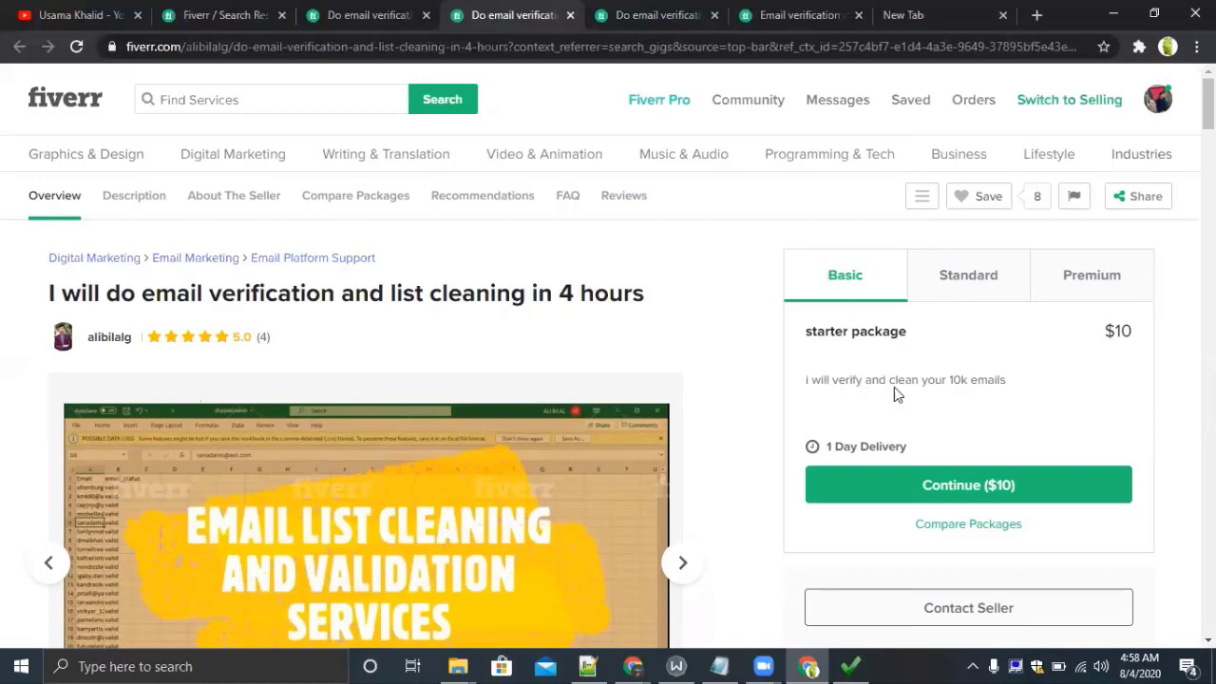
- Read the Basic package's offer text, compare it with the Super Email Validator window, and return to the gig in Chrome
triple_click(970, 381)
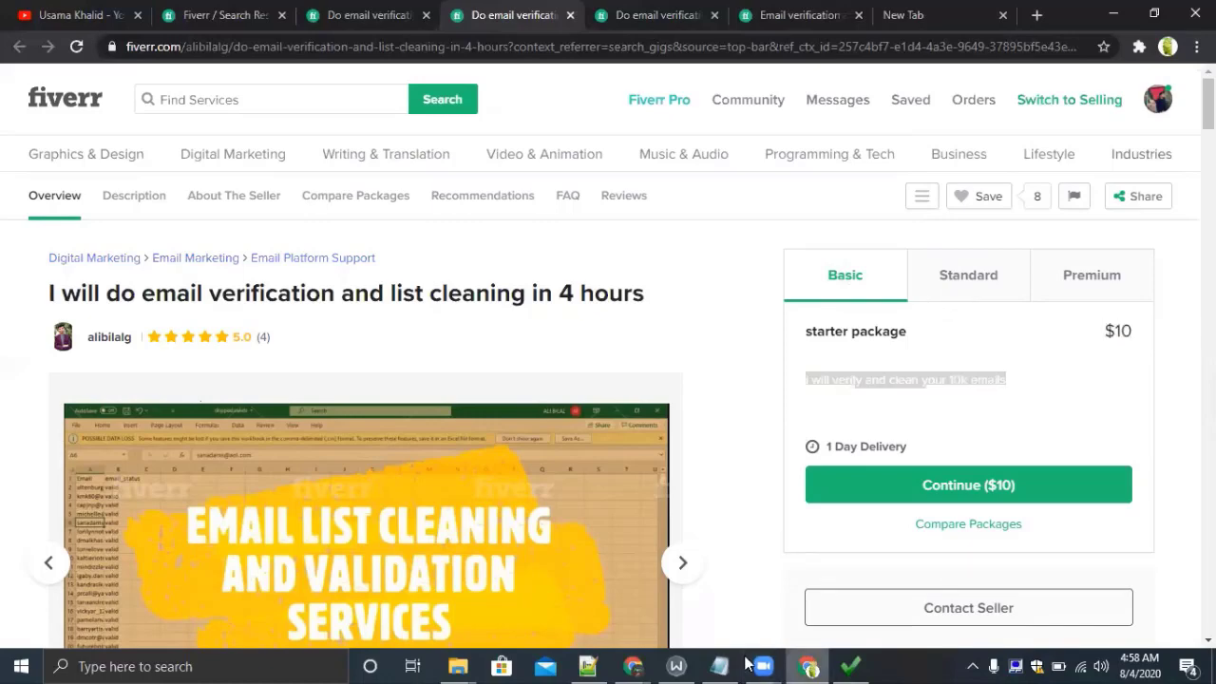
left_click(851, 666)
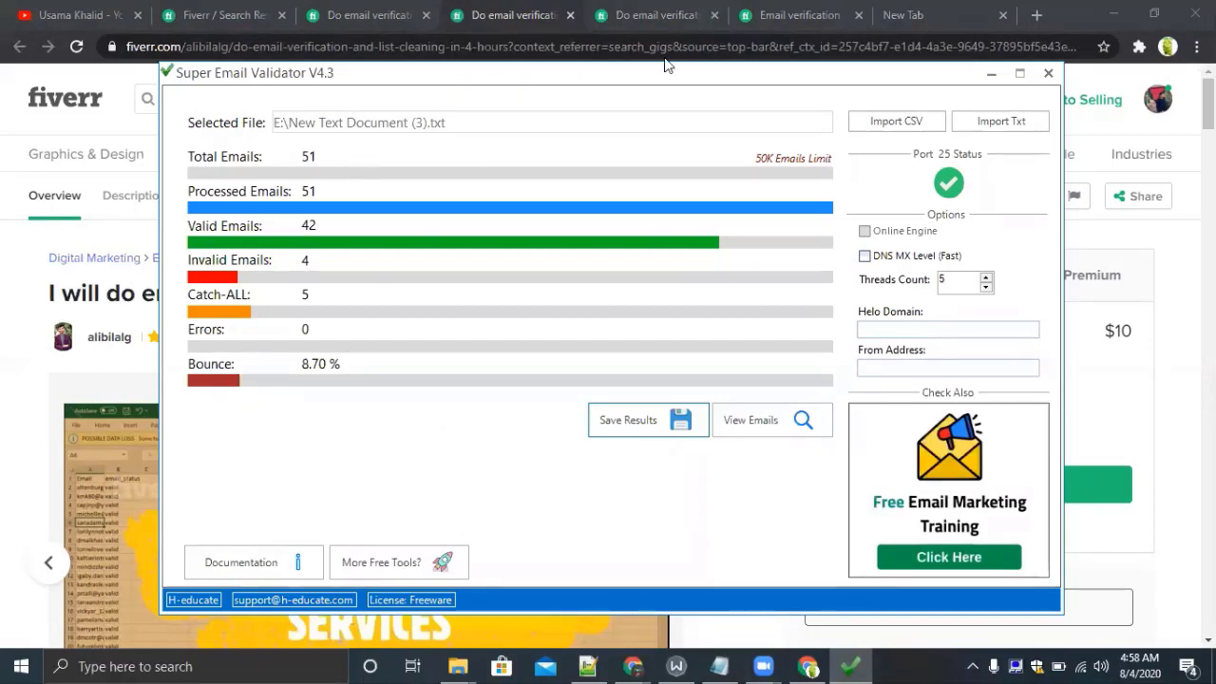
left_click(470, 32)
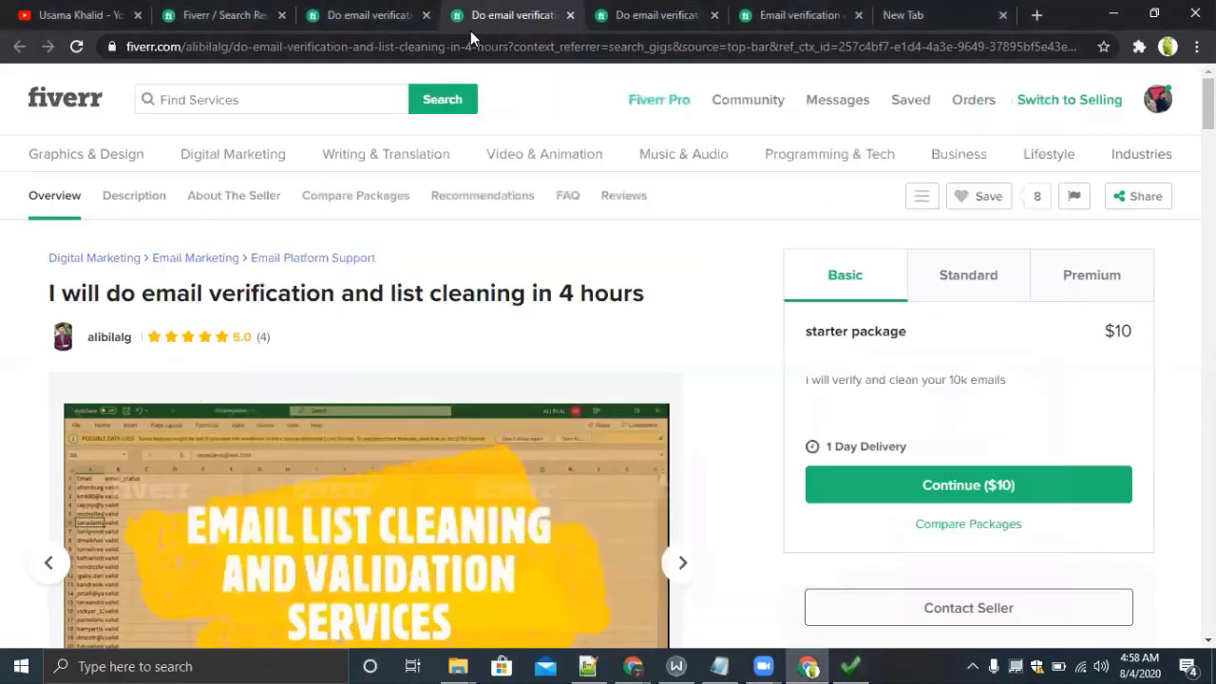
- Highlight the Basic package's email quantity and its price to examine what the seller charges
double_click(960, 382)
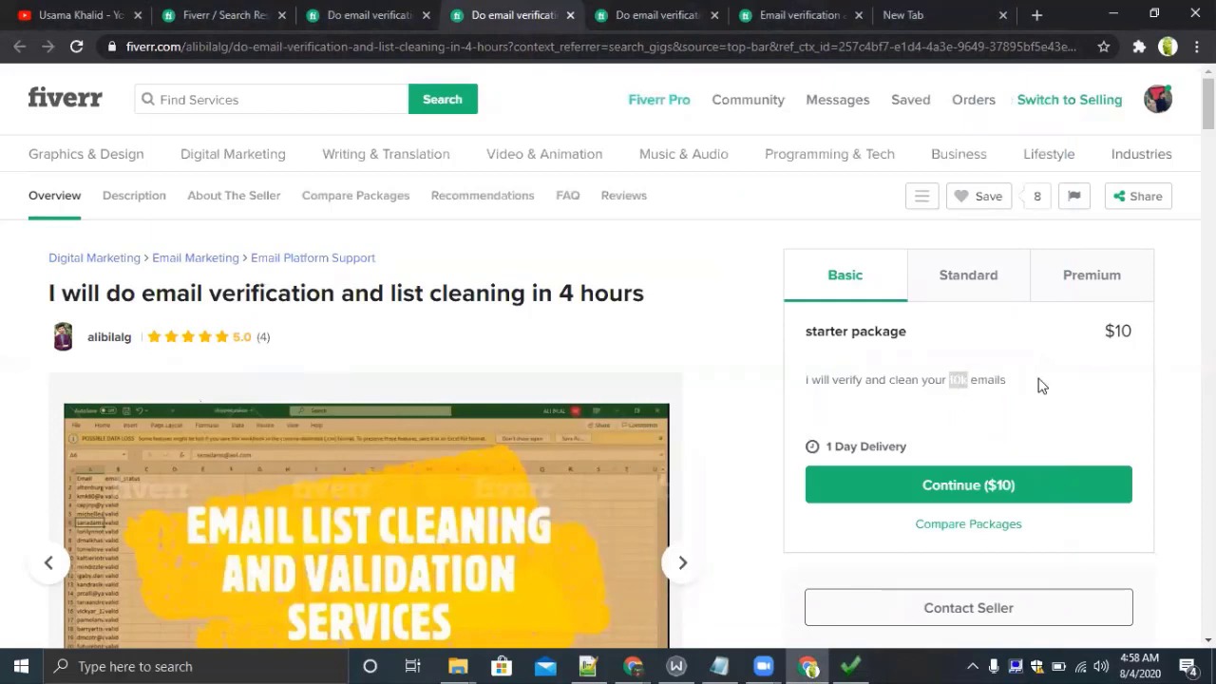
left_click(1040, 384)
double_click(1111, 331)
left_click(1178, 373)
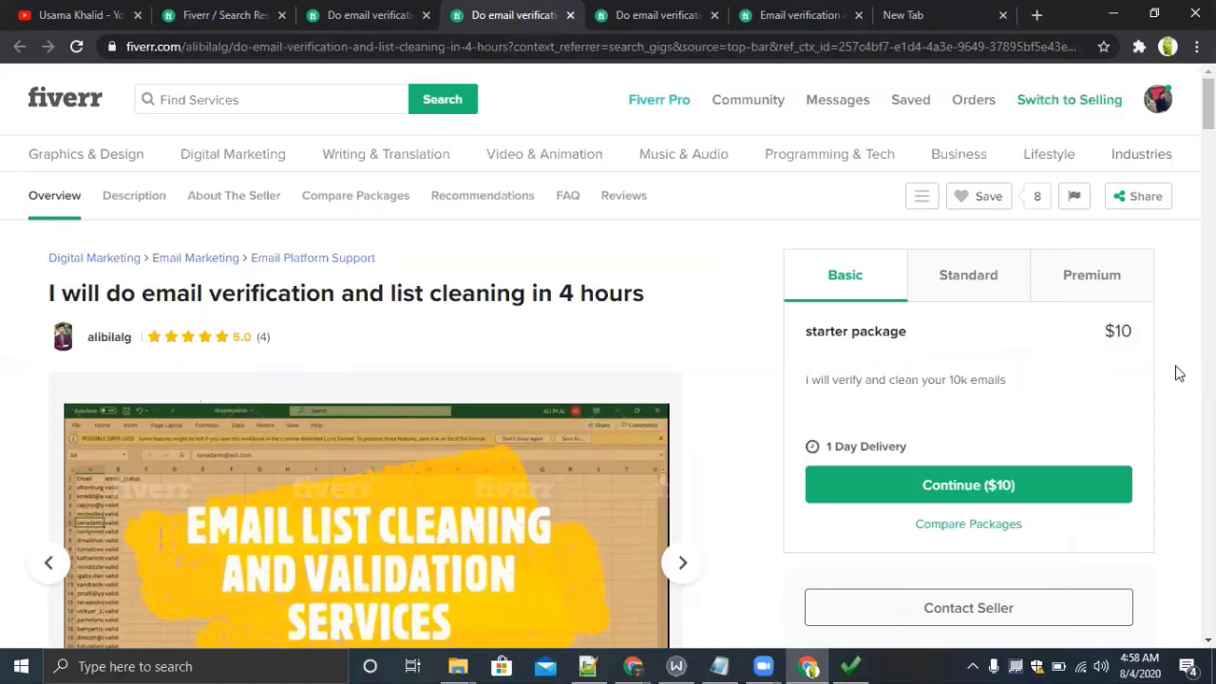